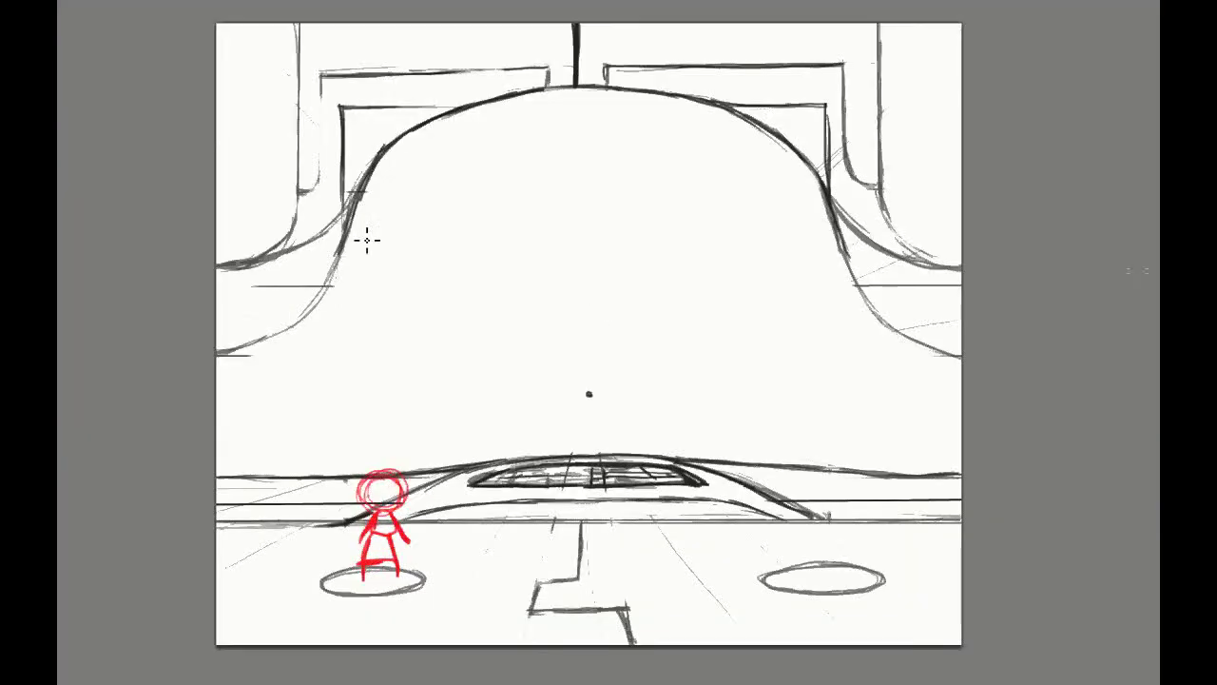
Drag a short red brush stroke along the dome's left curve
drag(354, 245, 329, 286)
Undo the stray red stroke and draw the left vertical wall line down to the ledge
key(ctrl+z)
drag(326, 291, 326, 373)
drag(326, 285, 326, 447)
drag(326, 400, 326, 471)
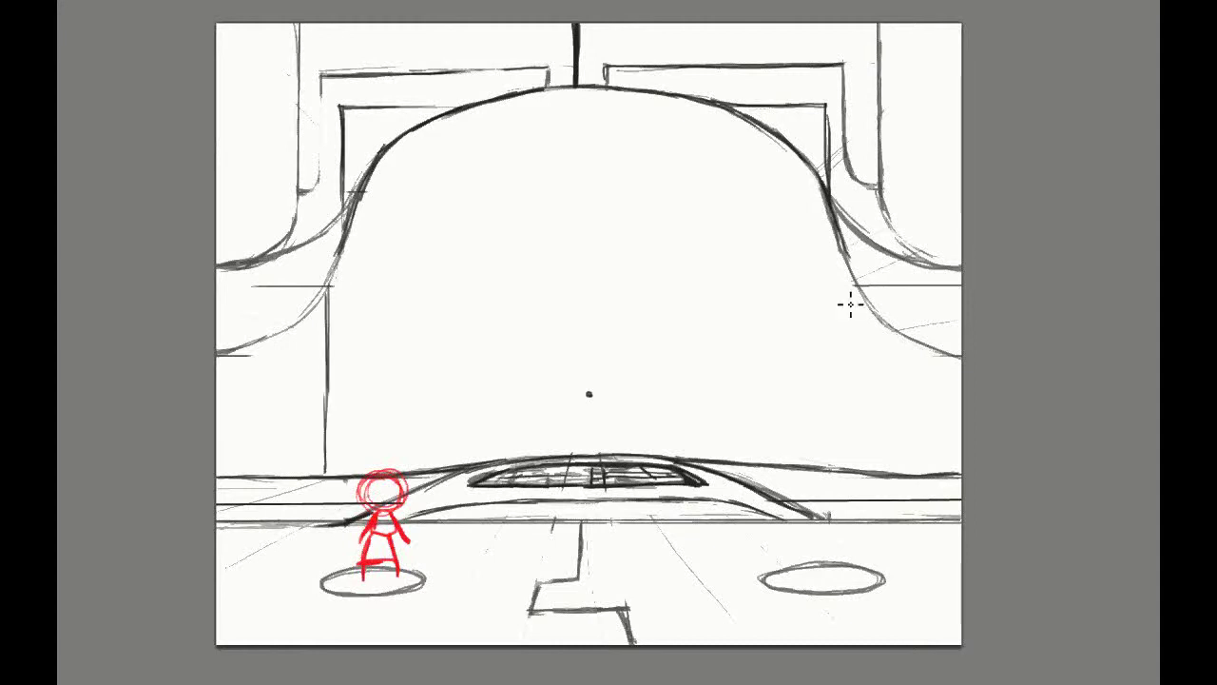
Draw and darken the right vertical wall line down to the ledge
drag(855, 276, 856, 433)
drag(850, 251, 852, 372)
drag(850, 285, 853, 407)
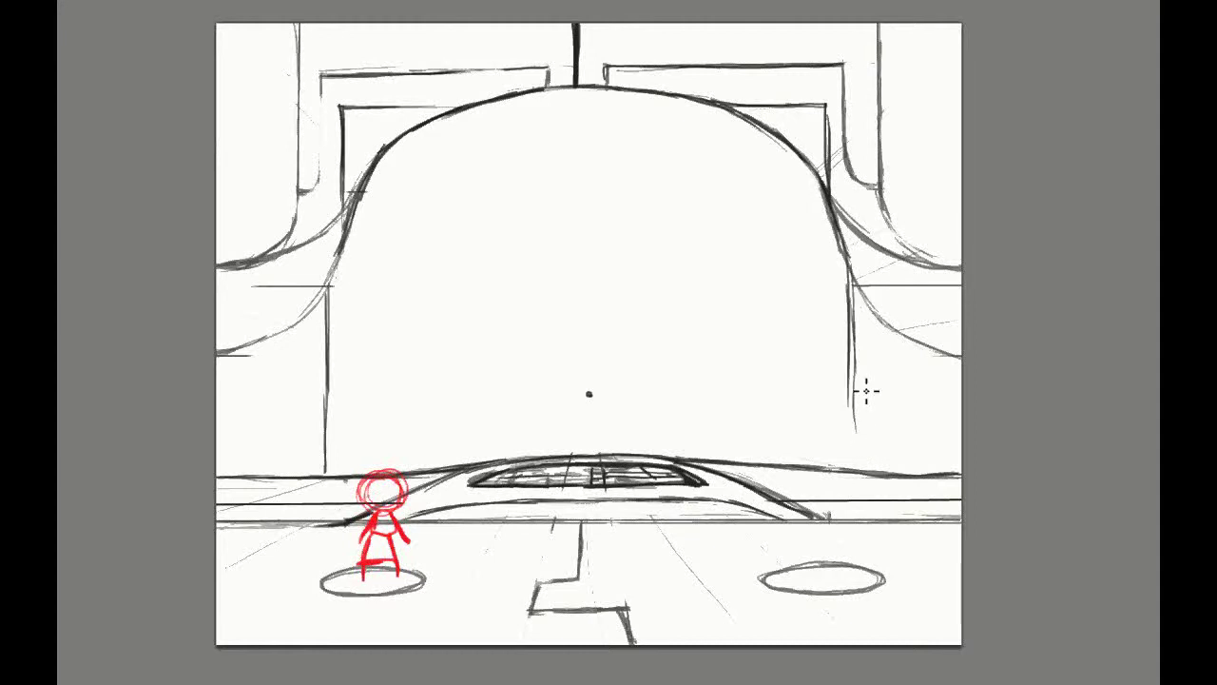
drag(853, 334, 855, 462)
drag(853, 381, 854, 471)
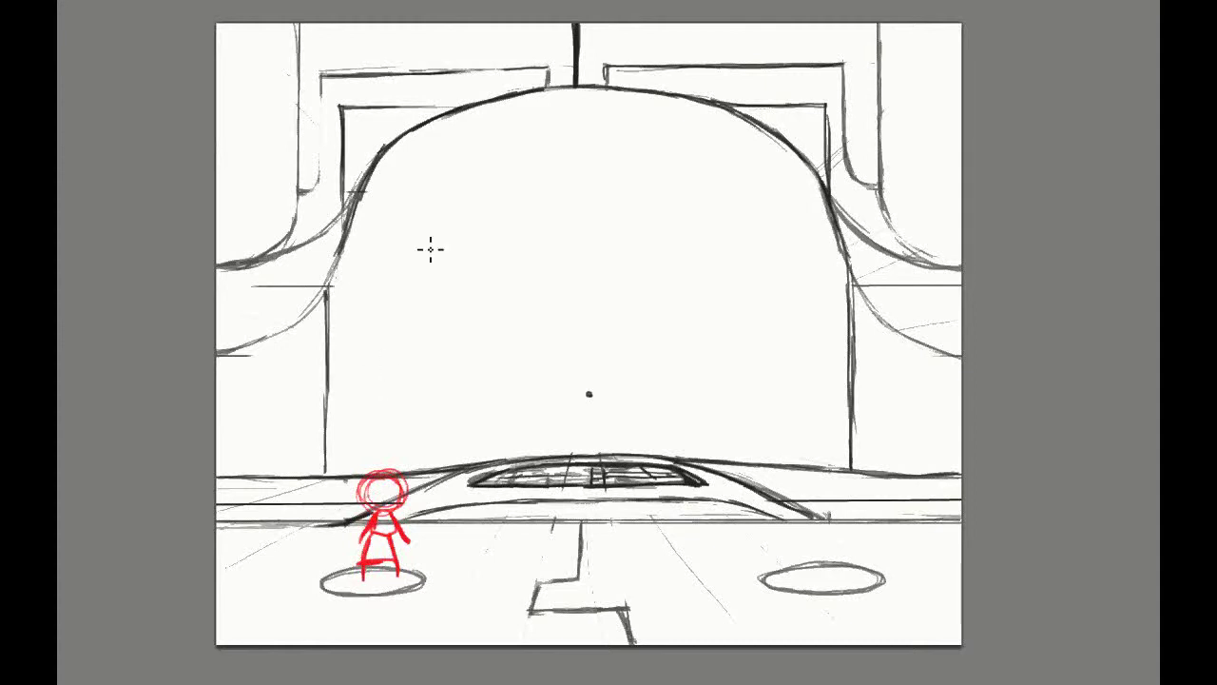
key(e)
Erase the top-centre dome stroke and the left and right vertical wall lines
drag(579, 29, 588, 78)
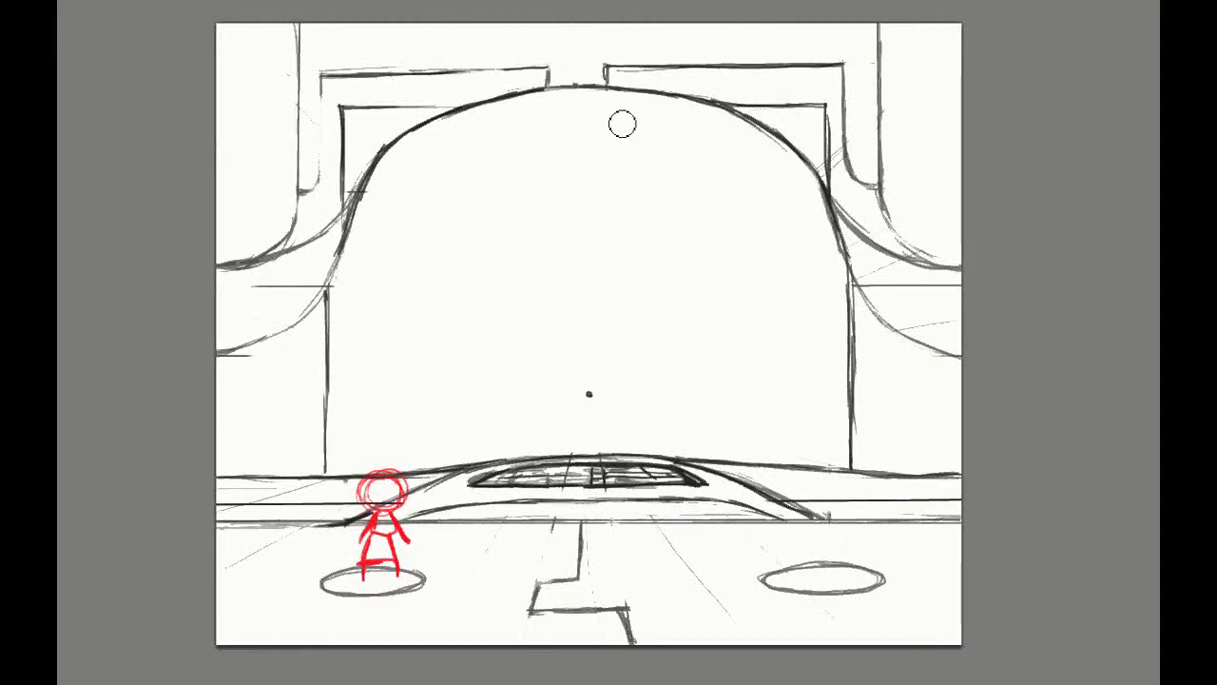
drag(328, 302, 328, 471)
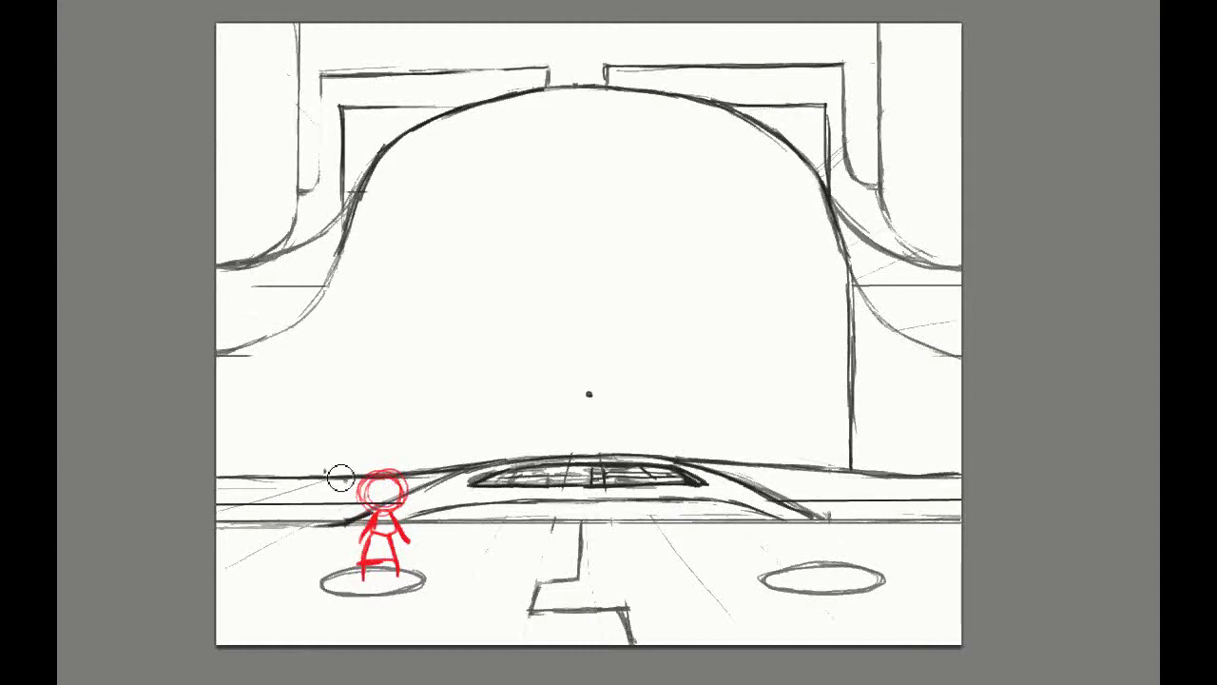
mouse_move(849, 314)
mouse_down()
mouse_move(847, 286)
mouse_move(852, 467)
mouse_up()
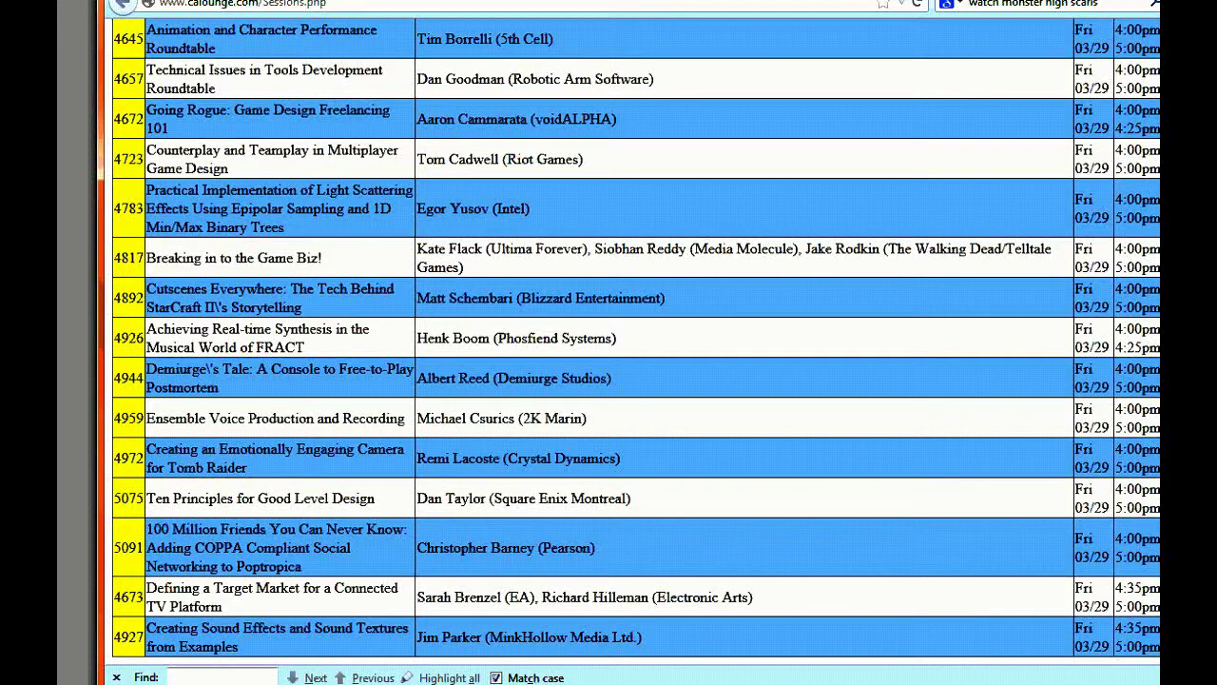
Open YouTube in a new tab and go to the VivaJuego channel via the account menu
key(ctrl+t)
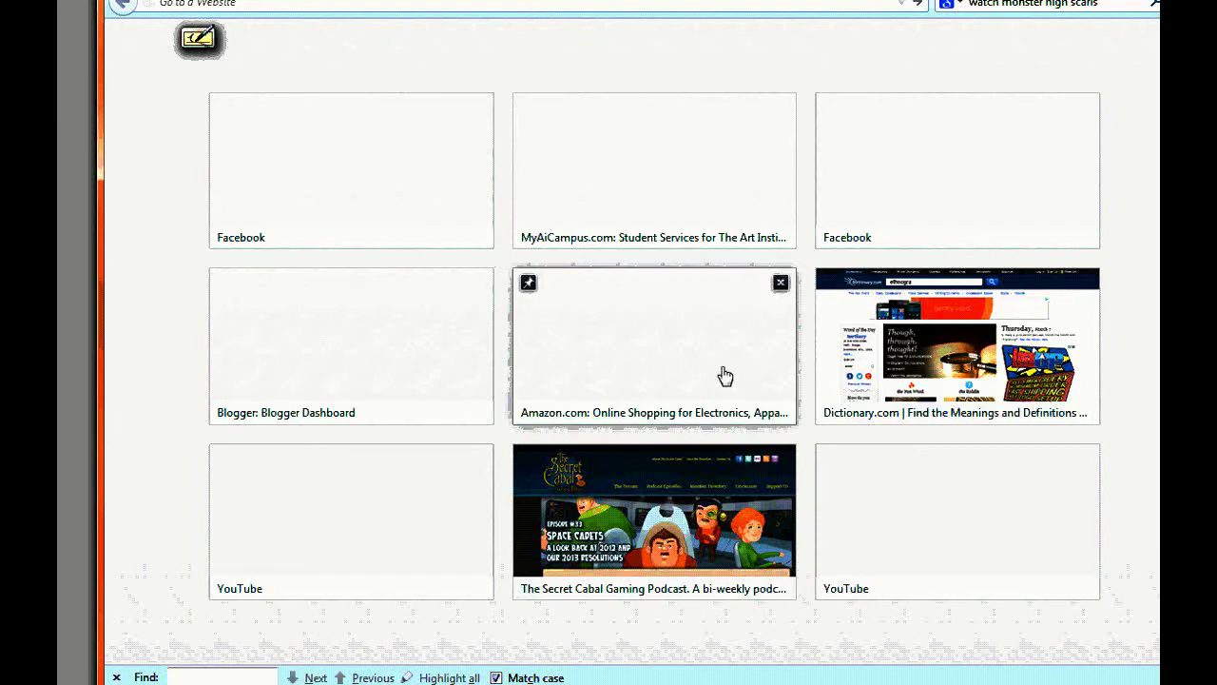
click(405, 488)
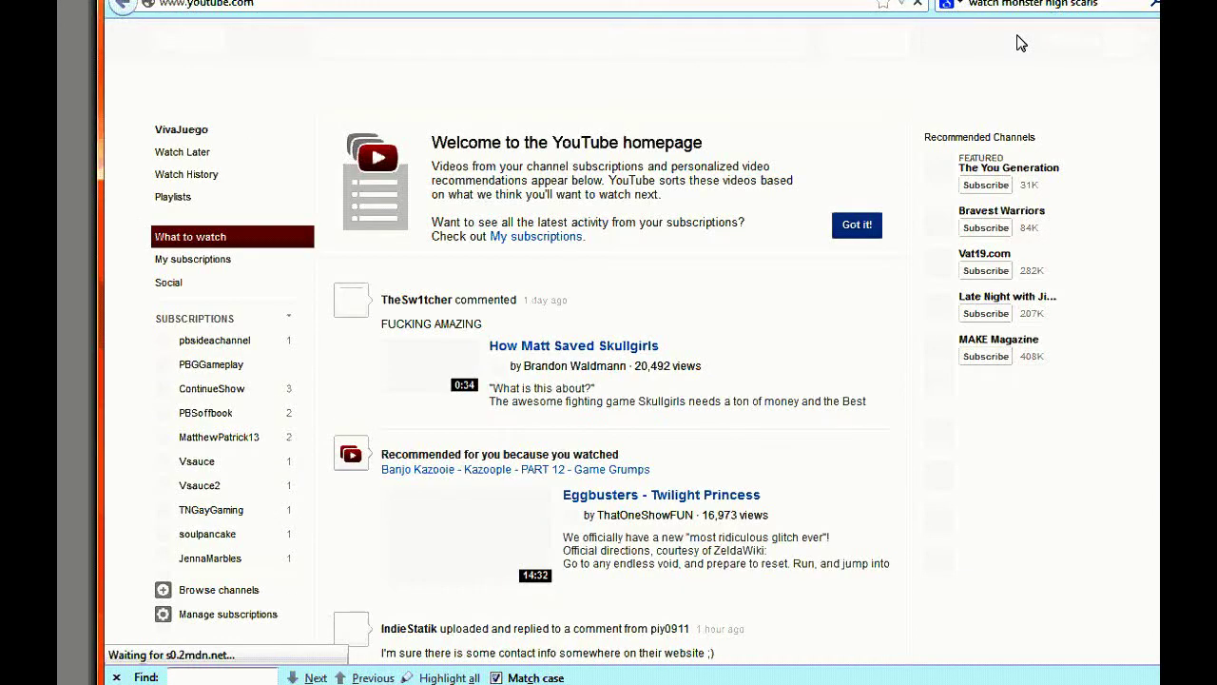
click(1145, 46)
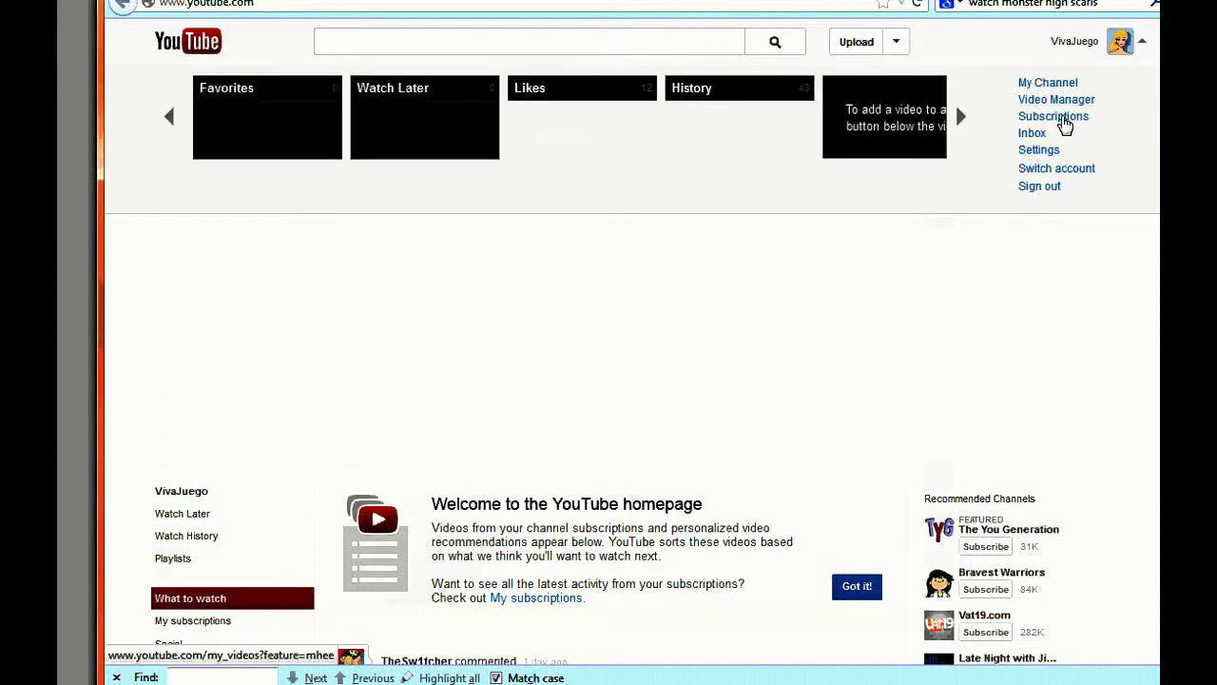
click(1048, 83)
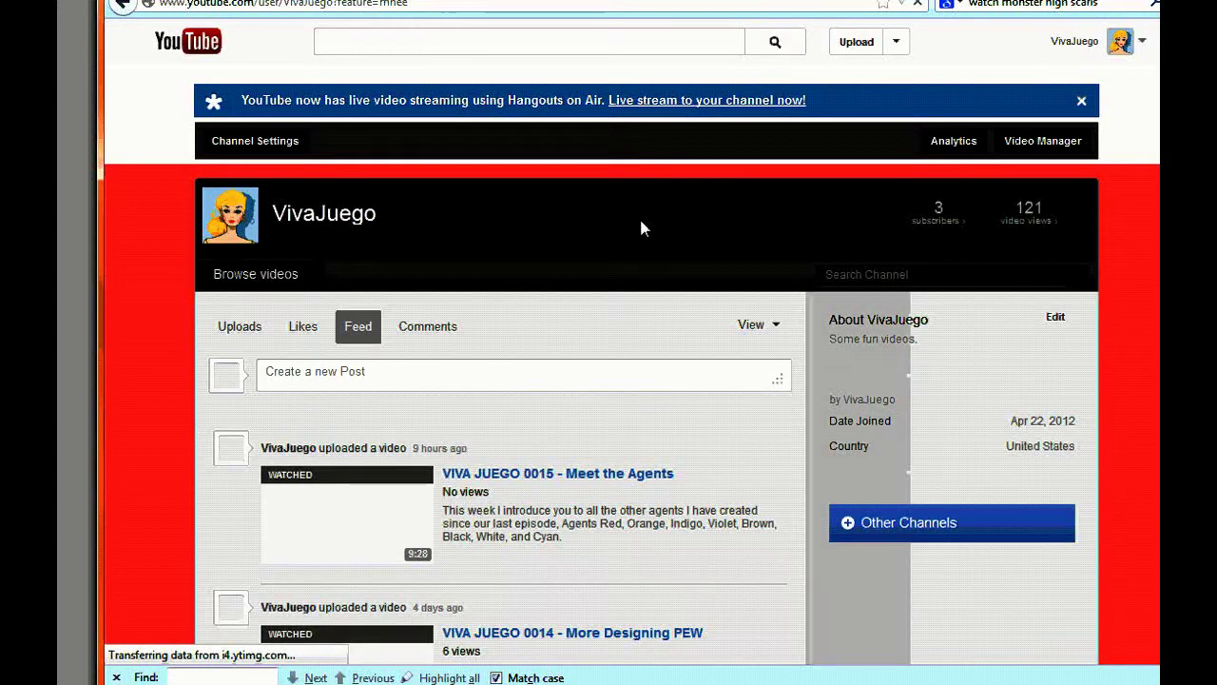
scroll(639, 216, down, 3)
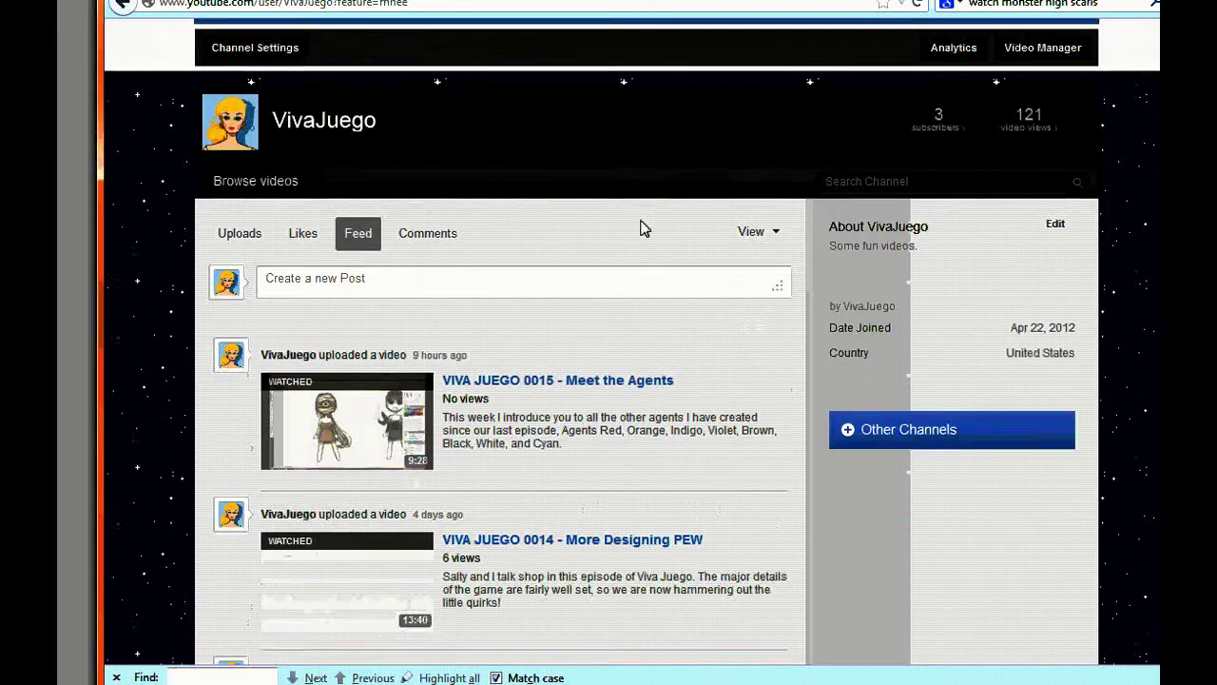
scroll(647, 228, down, 2)
scroll(628, 219, down, 2)
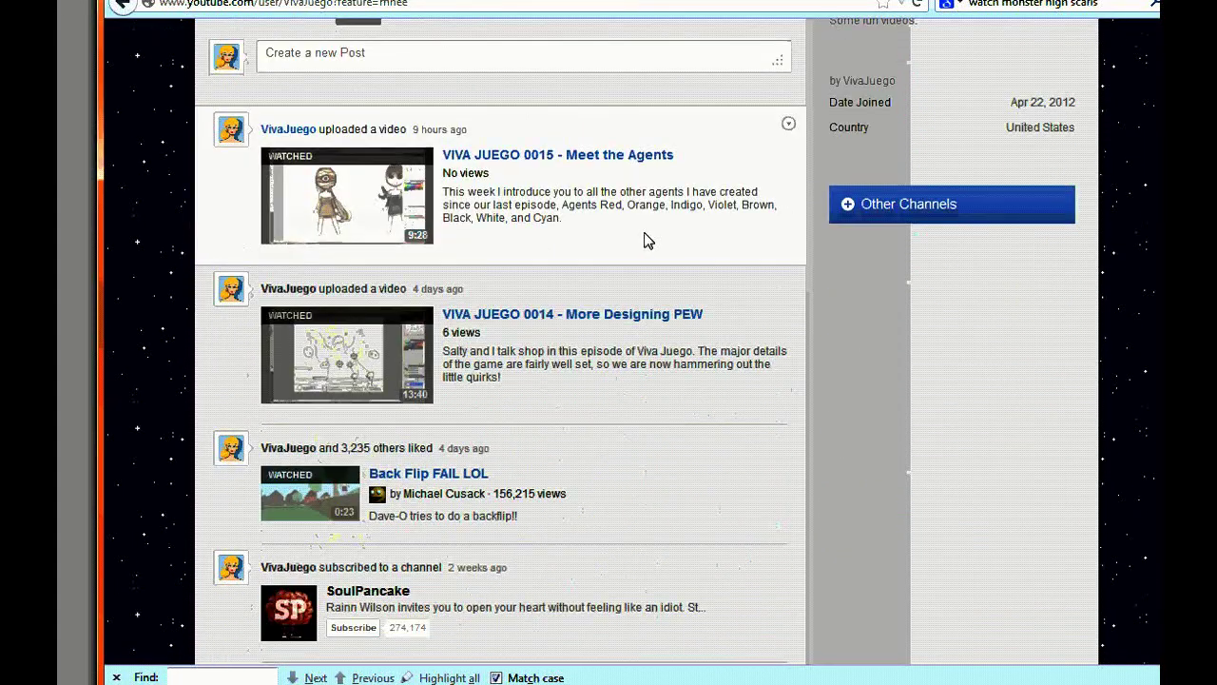
scroll(618, 209, down, 2)
scroll(615, 204, down, 1)
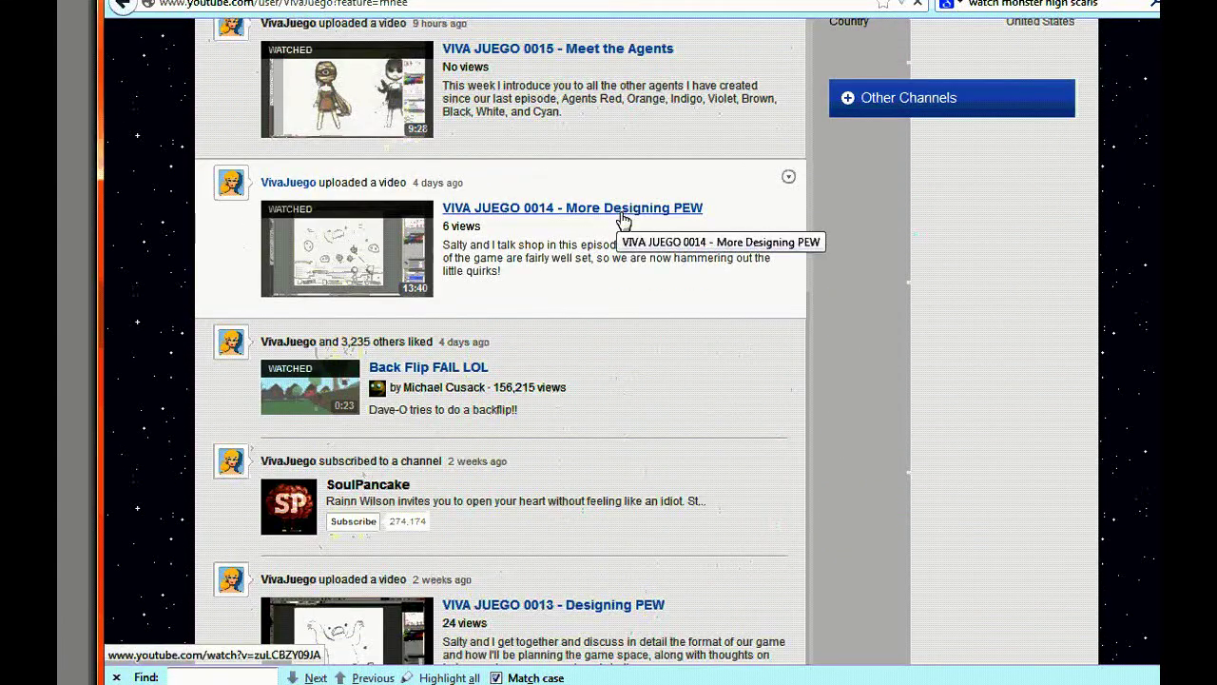
Open the More Designing PEW episode, pause it, and close its tab
click(645, 214)
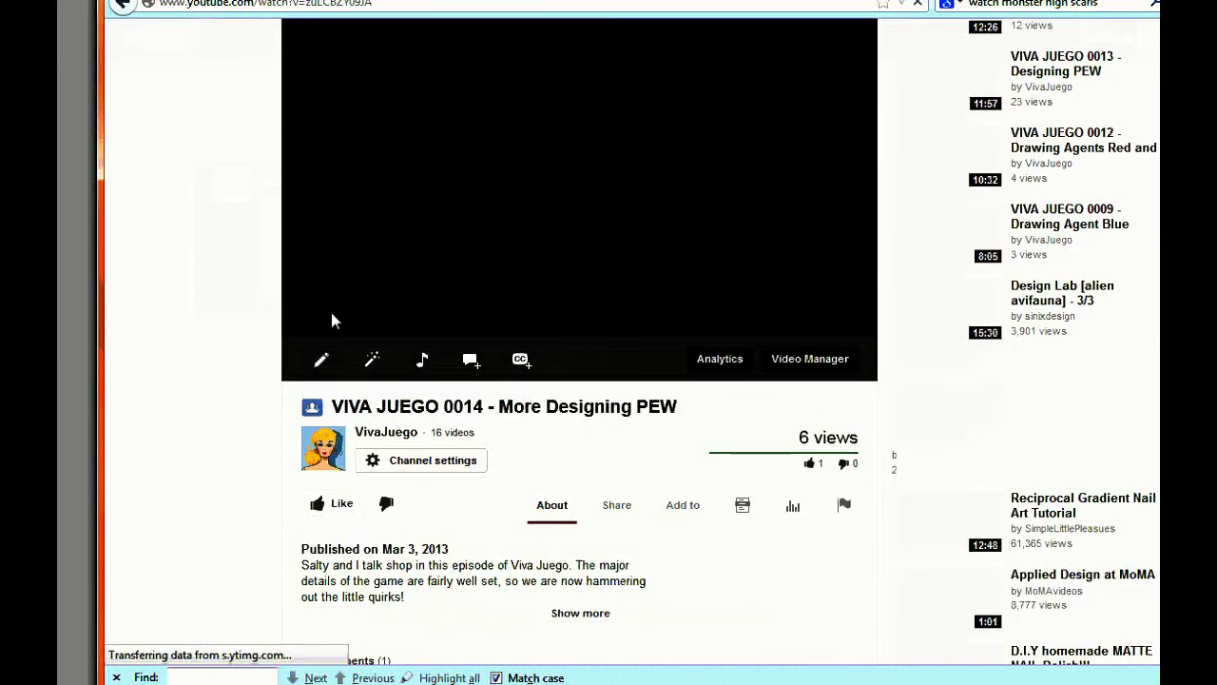
scroll(346, 305, down, 3)
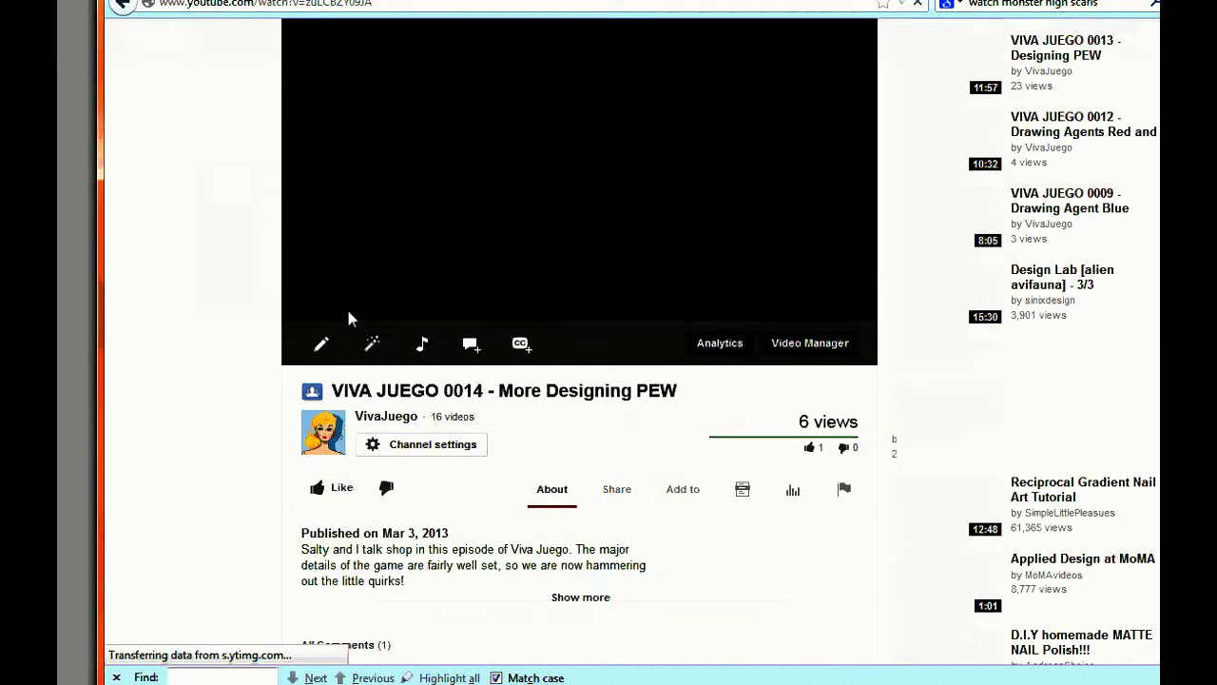
scroll(346, 306, down, 2)
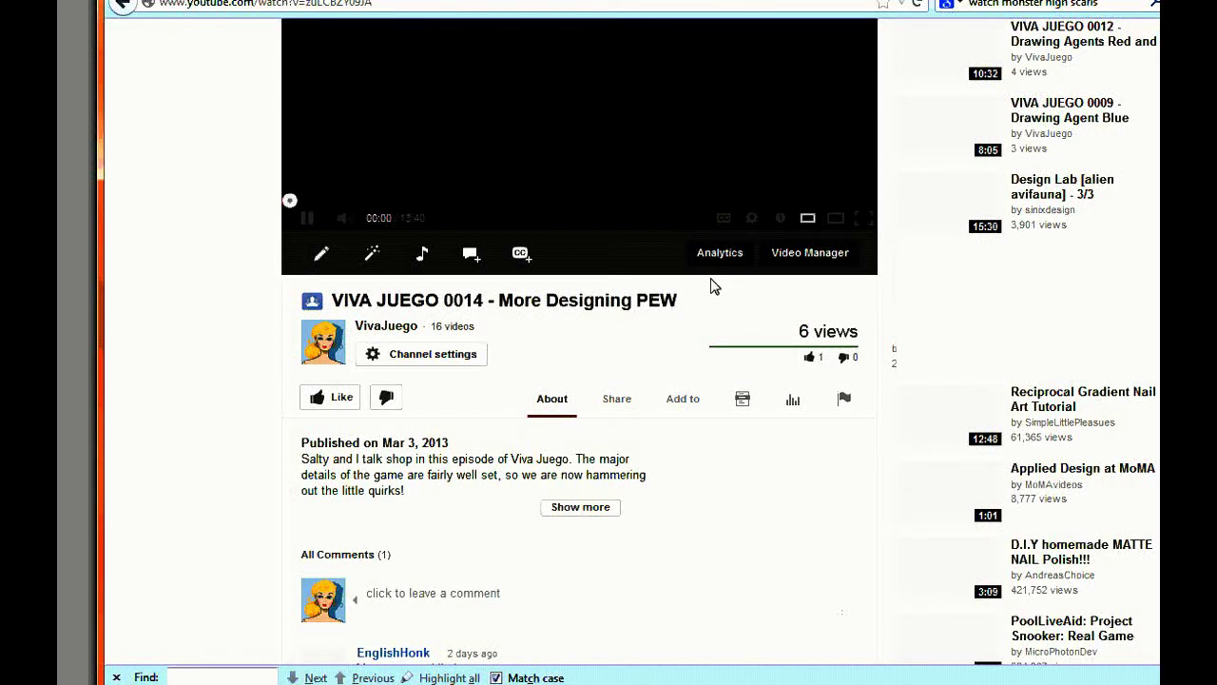
scroll(714, 285, up, 3)
click(308, 324)
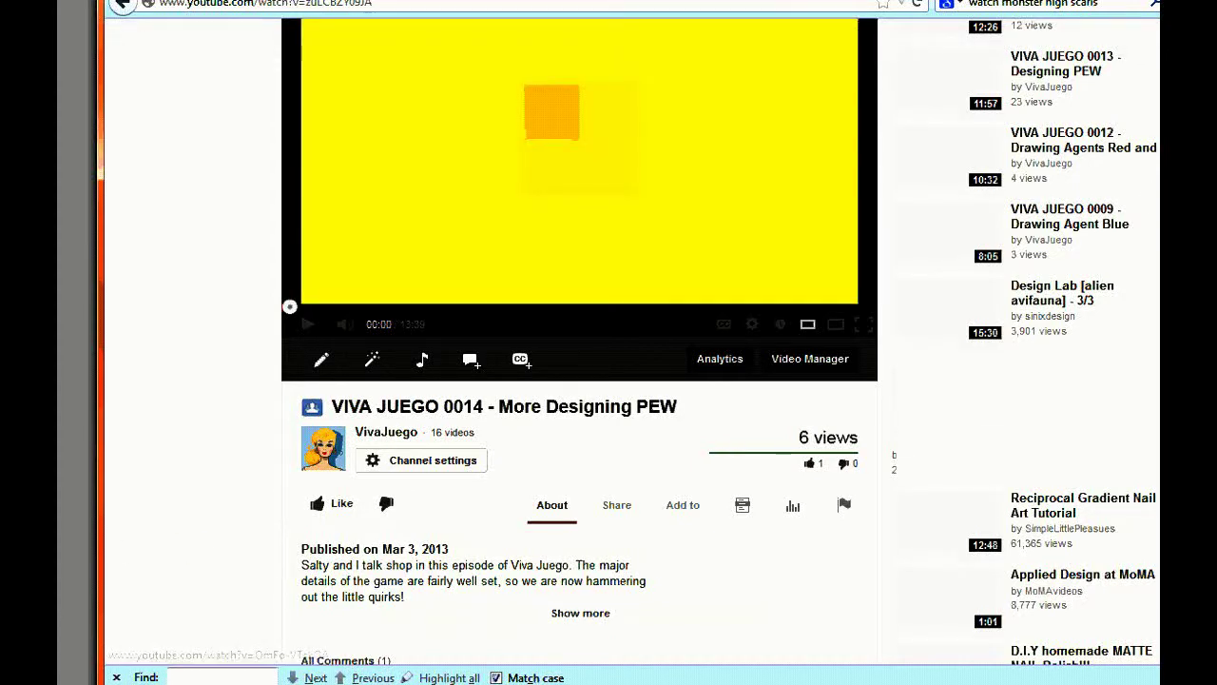
scroll(580, 380, down, 4)
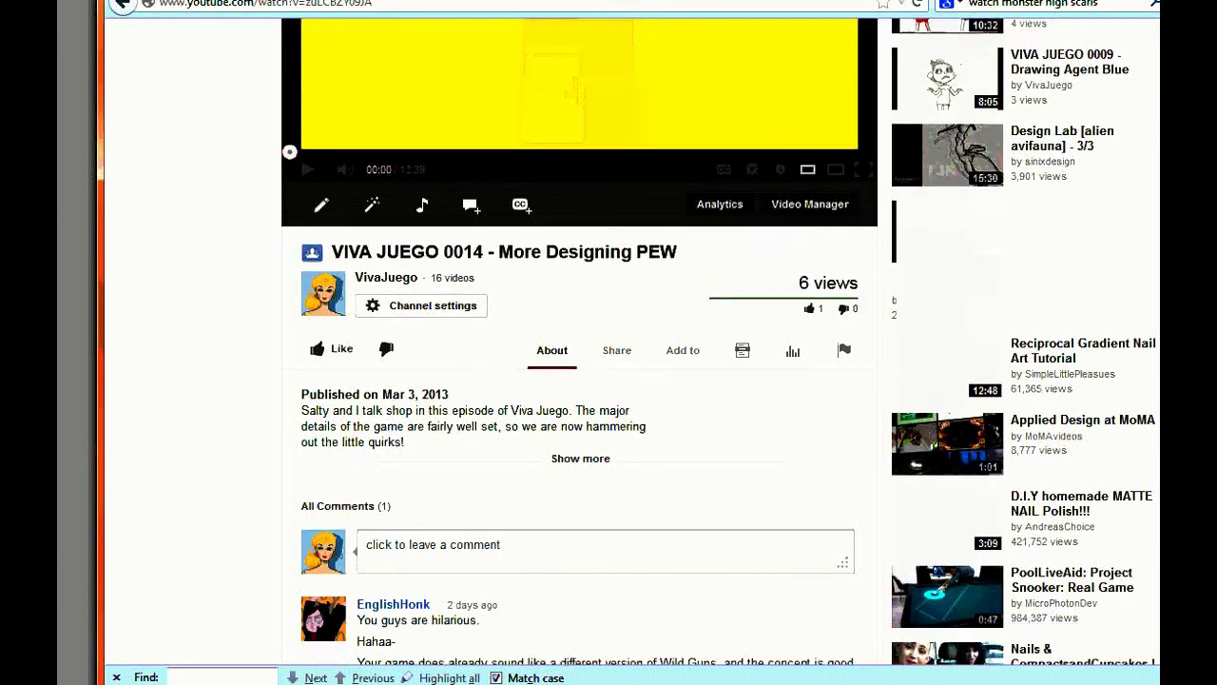
scroll(580, 380, down, 1)
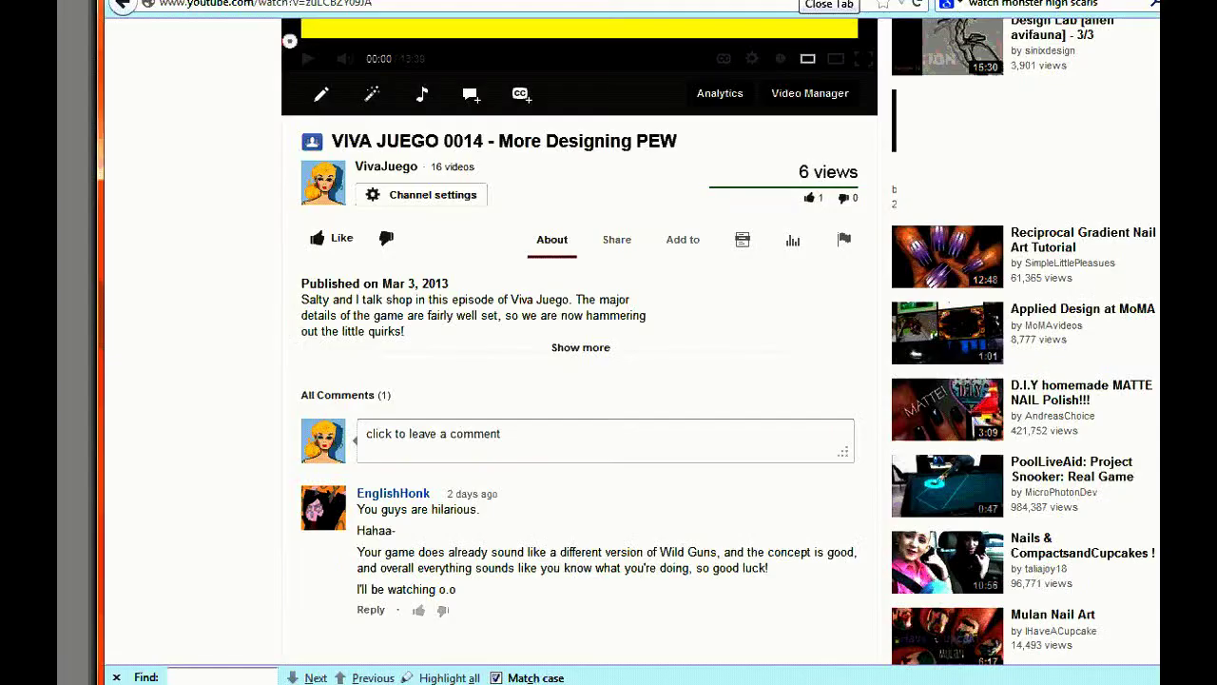
click(829, 4)
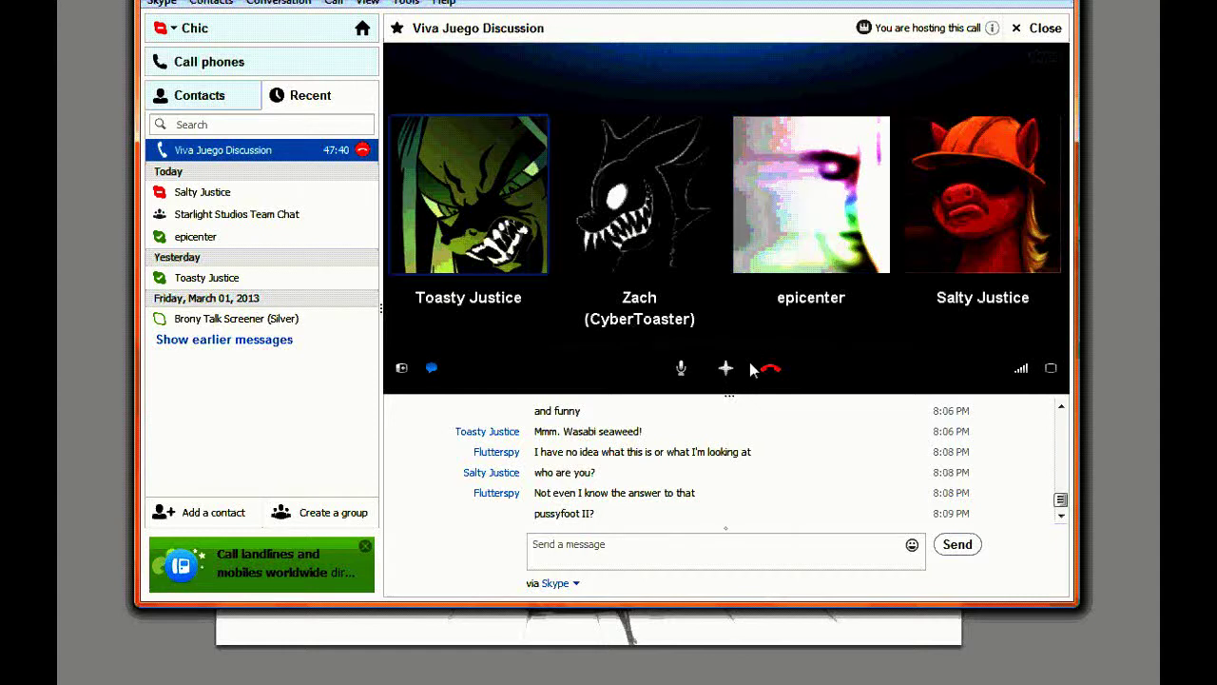
Share the screen with the Viva Juego Discussion call using Share Screens... and Start
click(335, 4)
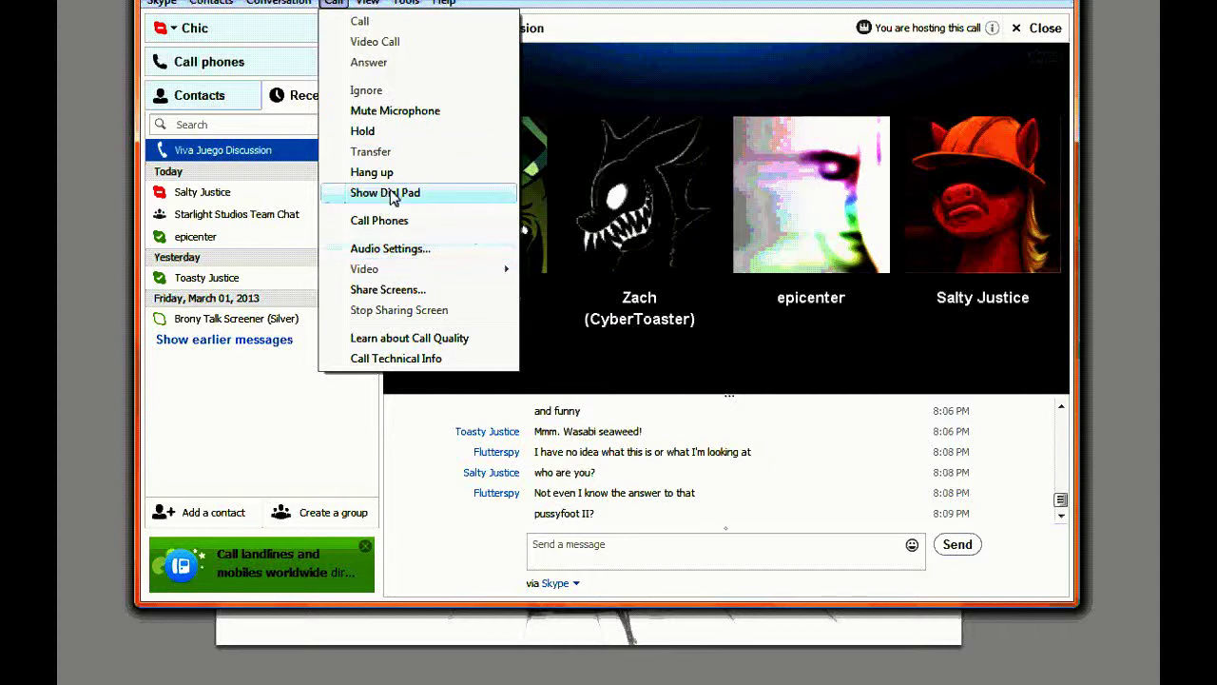
click(387, 289)
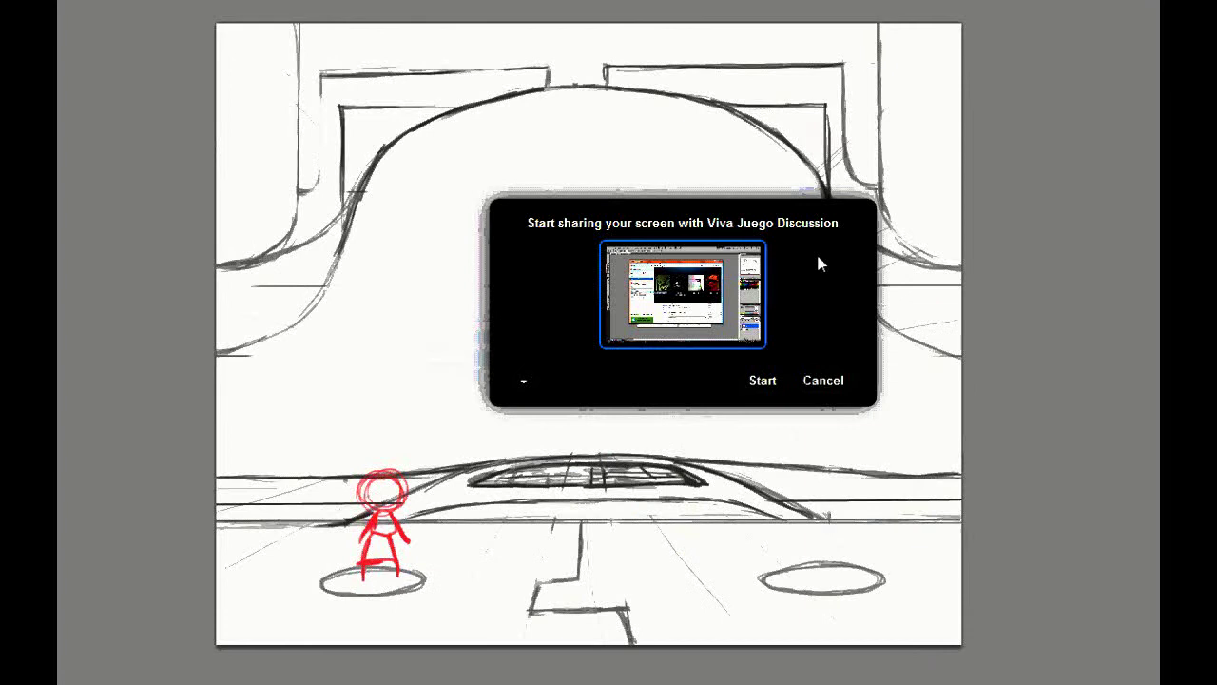
click(762, 381)
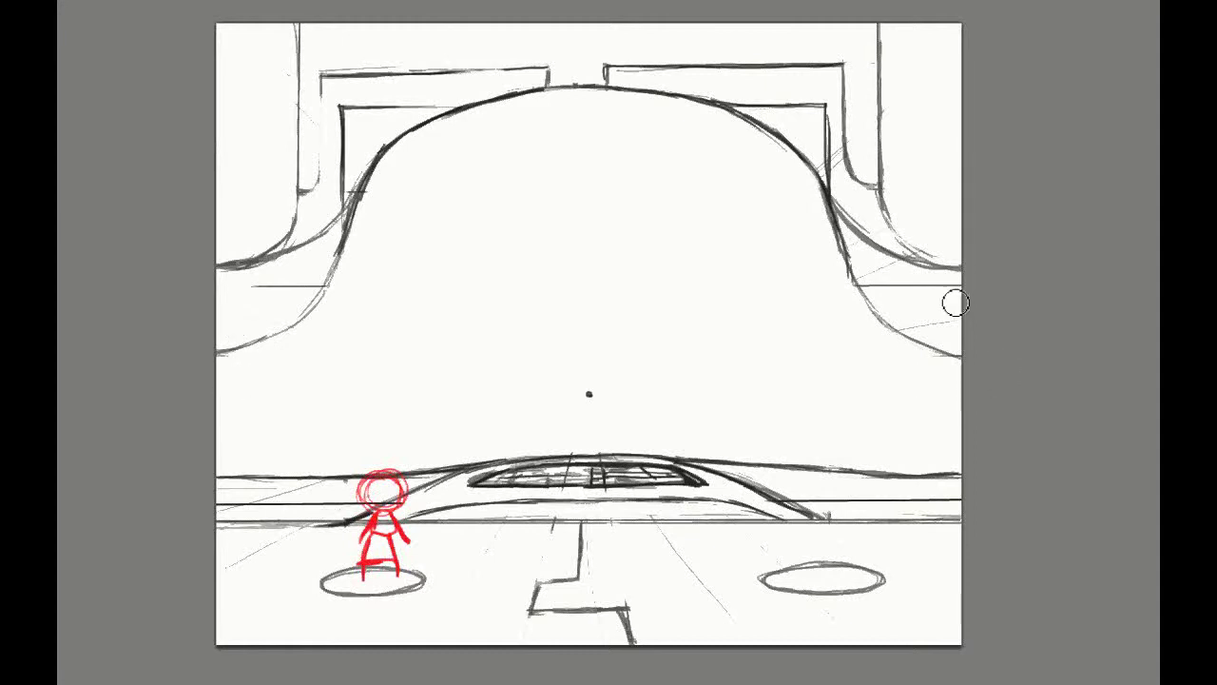
Erase the faint strokes beside the arch, then retrace its left S-curve and left edge darker
mouse_move(333, 295)
mouse_down()
mouse_move(266, 295)
mouse_move(314, 295)
mouse_up()
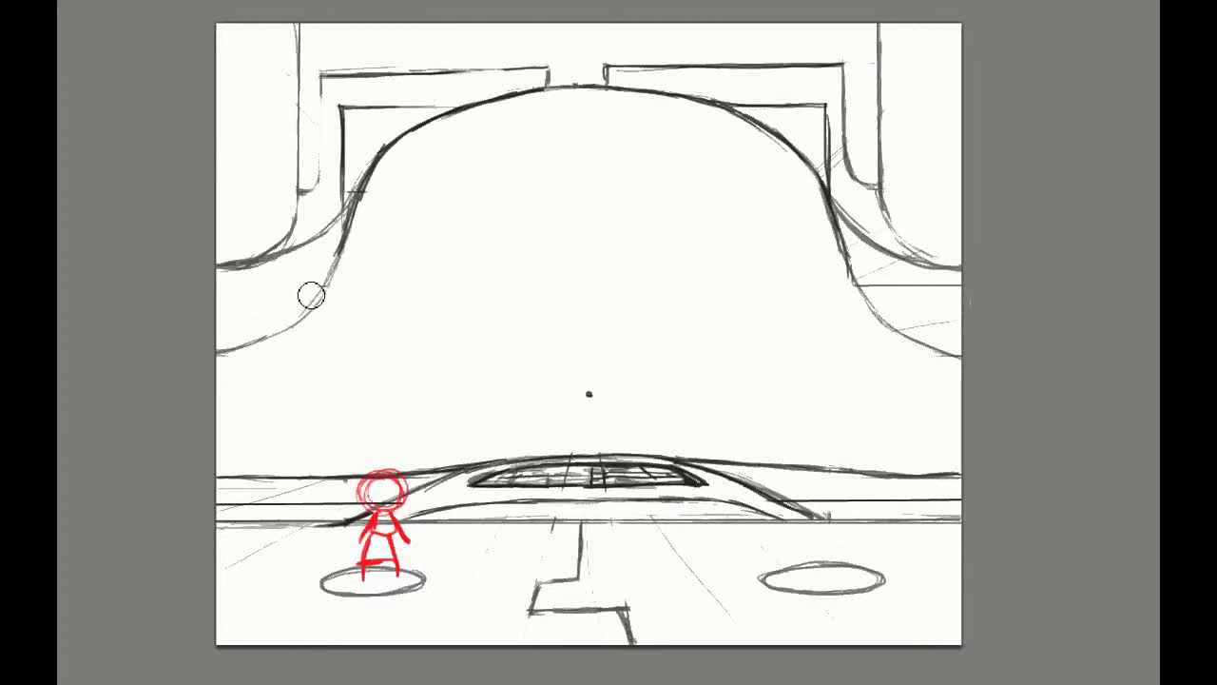
drag(875, 290, 956, 285)
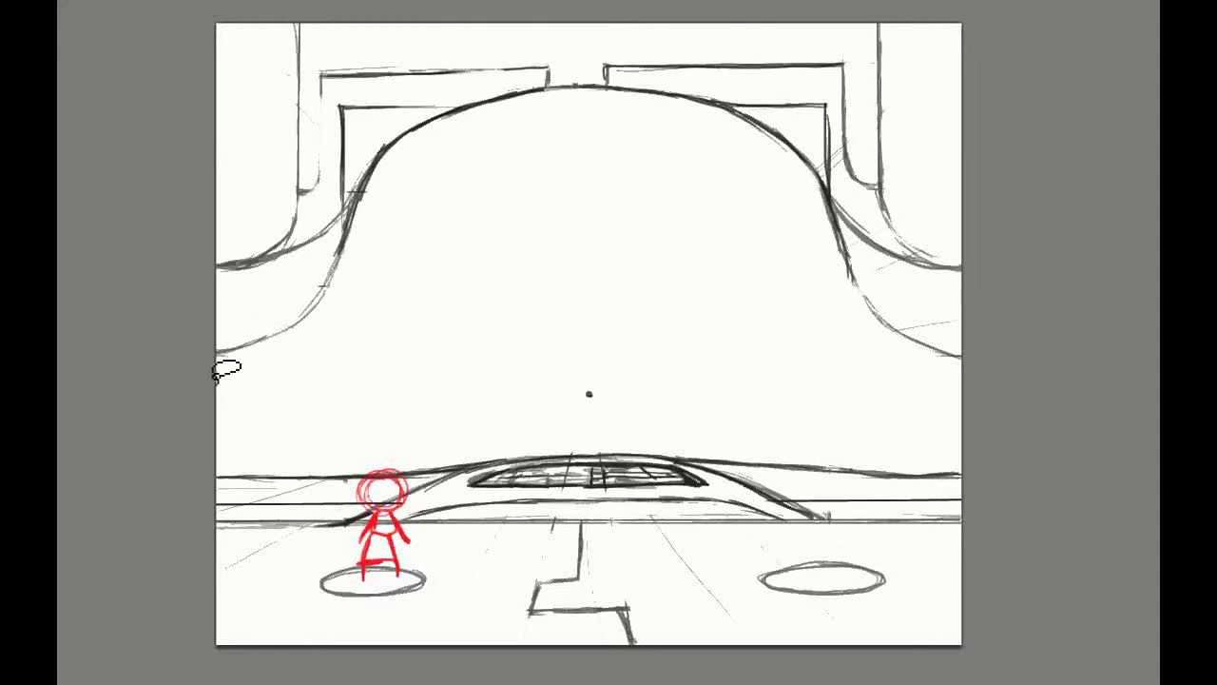
mouse_move(221, 353)
mouse_down()
mouse_move(407, 142)
mouse_move(806, 168)
mouse_move(961, 366)
mouse_up()
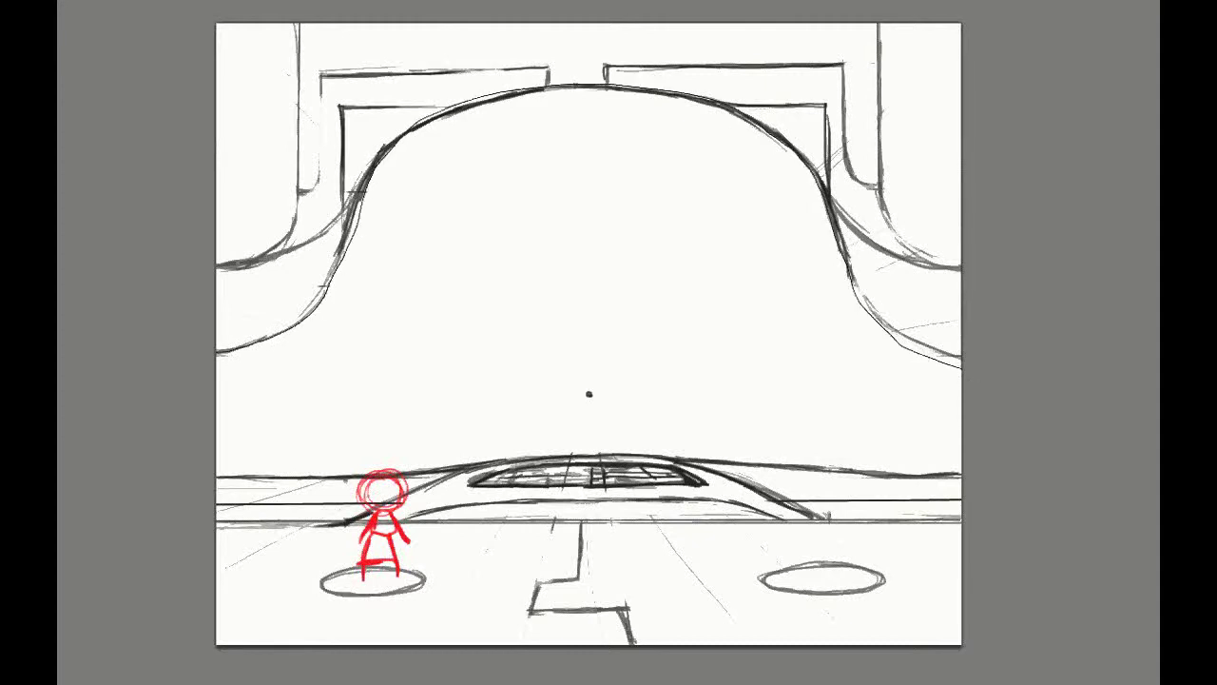
mouse_move(215, 57)
mouse_down()
mouse_move(212, 366)
mouse_move(225, 361)
mouse_up()
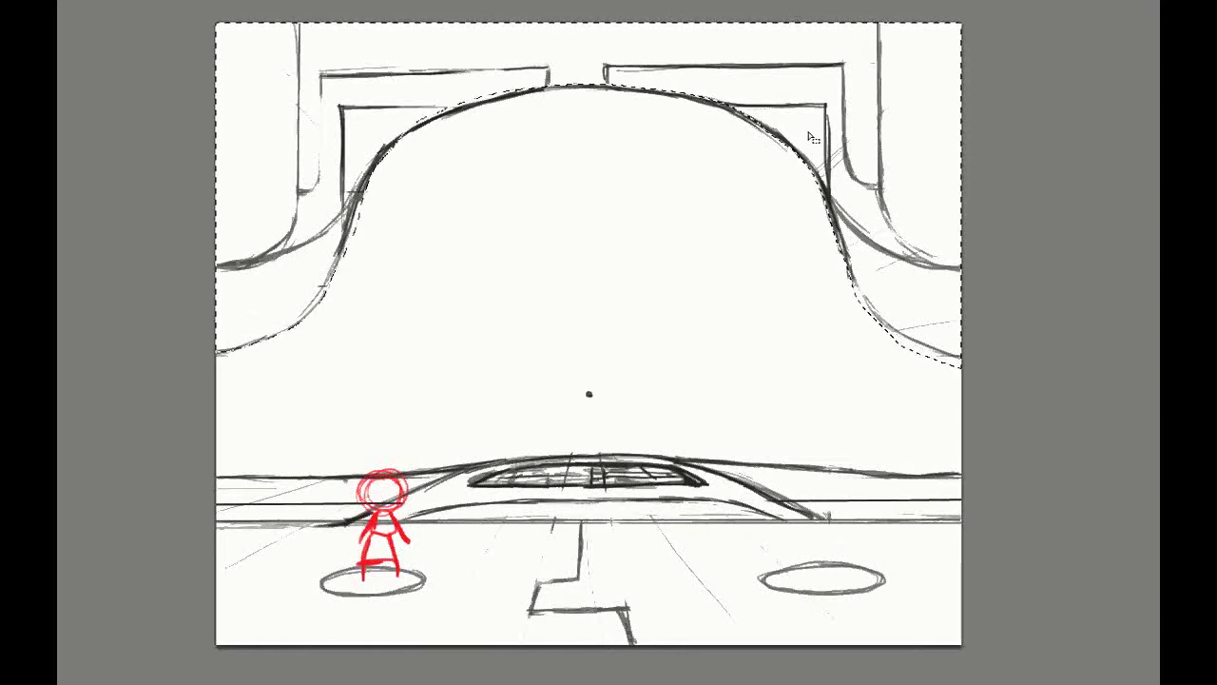
Fill the selection above the arch dark gray, deselect, and paint dark along its left edge
click(855, 139)
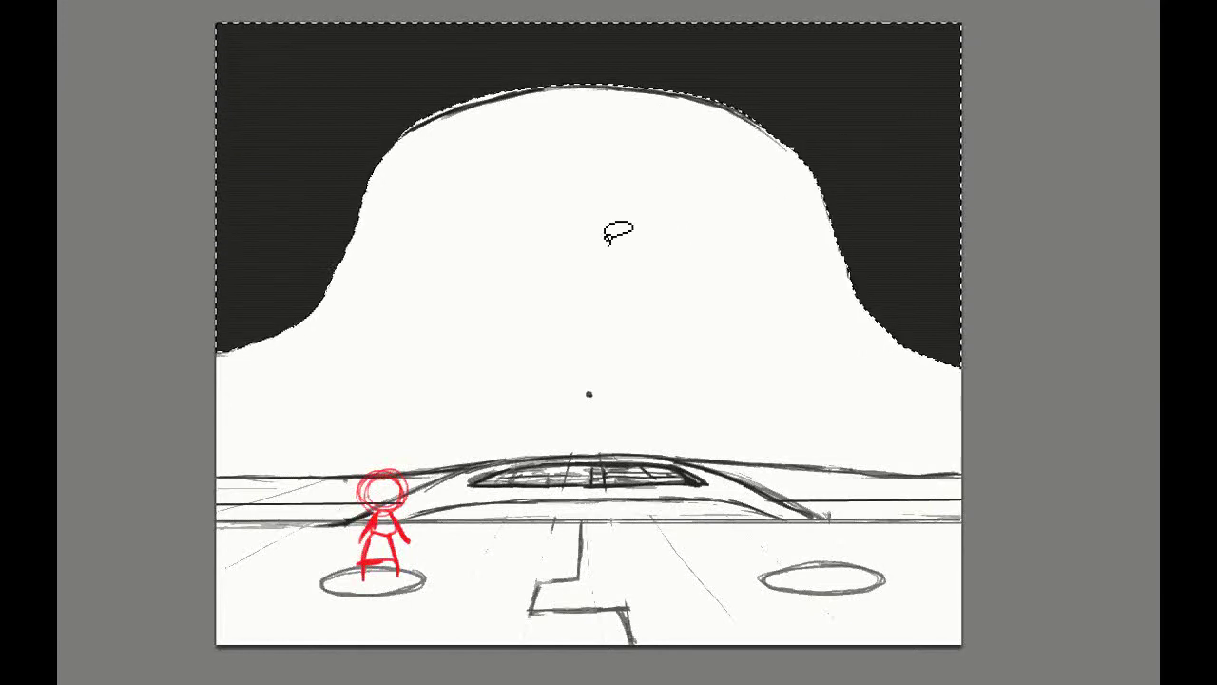
key(ctrl+d)
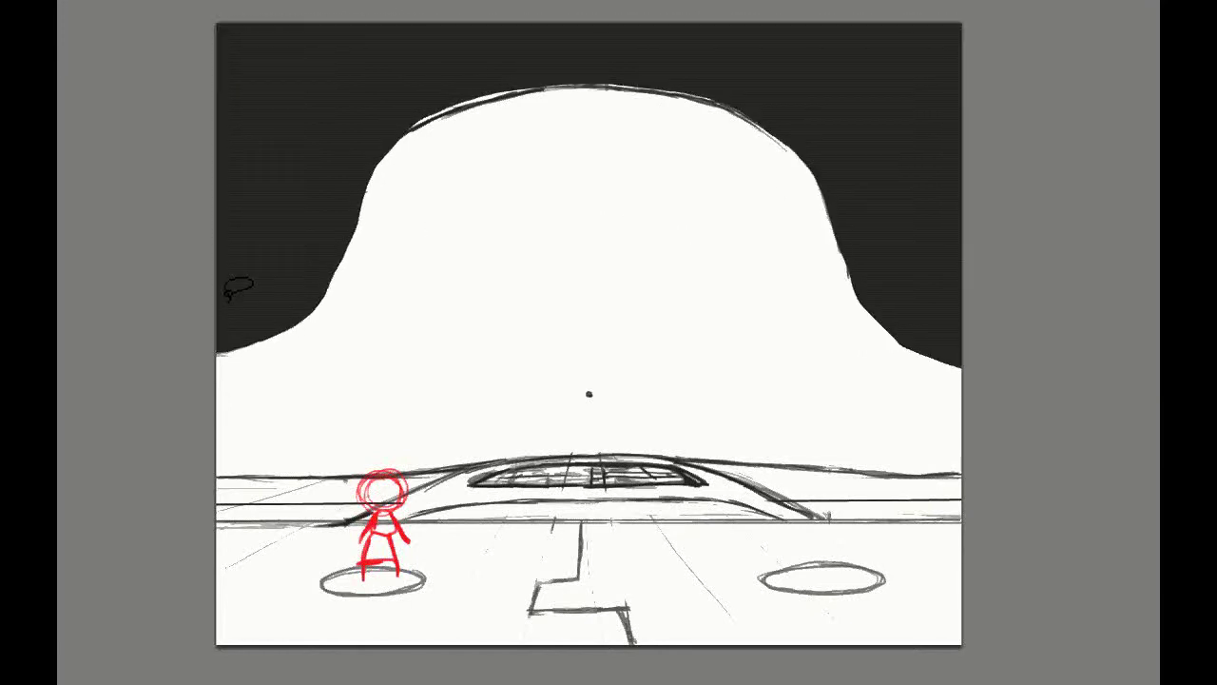
right_click(245, 358)
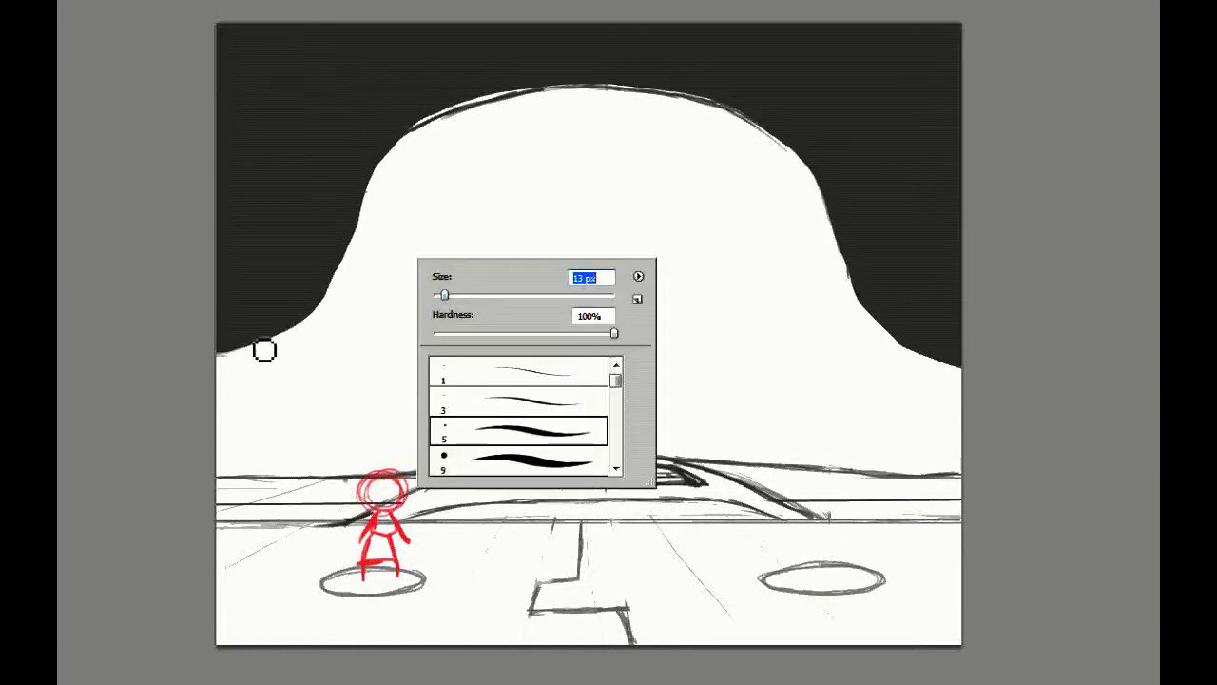
key(Return)
drag(225, 359, 331, 293)
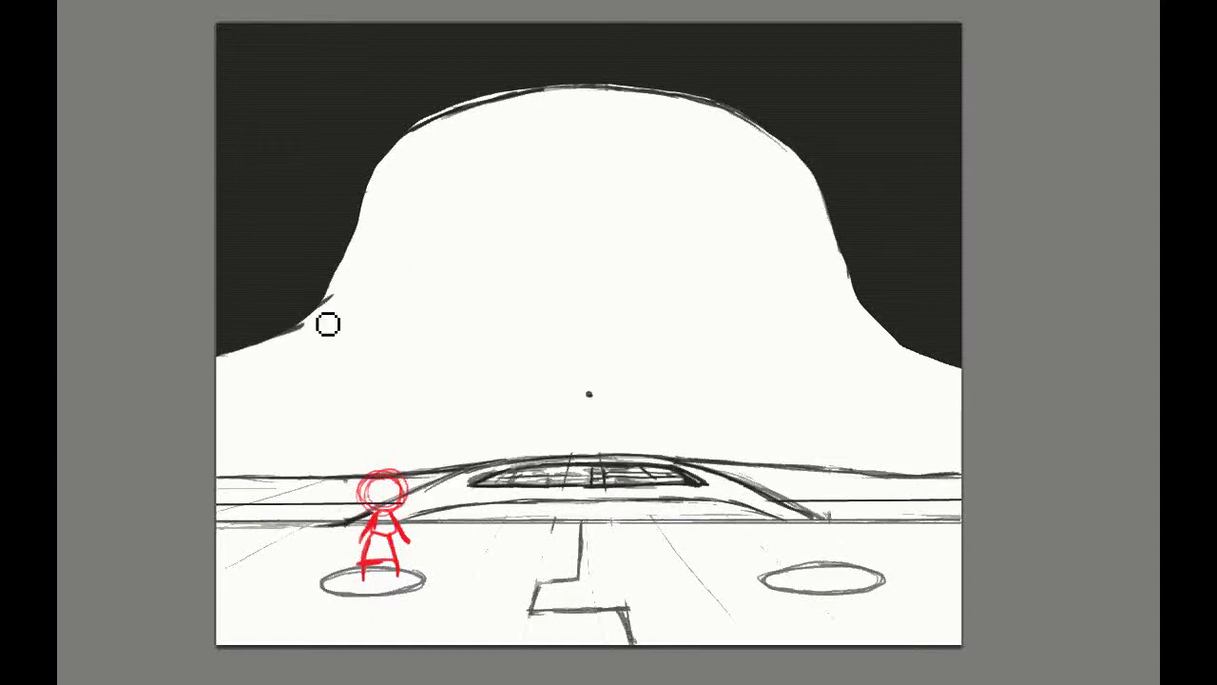
With a 19 px brush, paint white over the marks on the opening's left edge
right_click(419, 248)
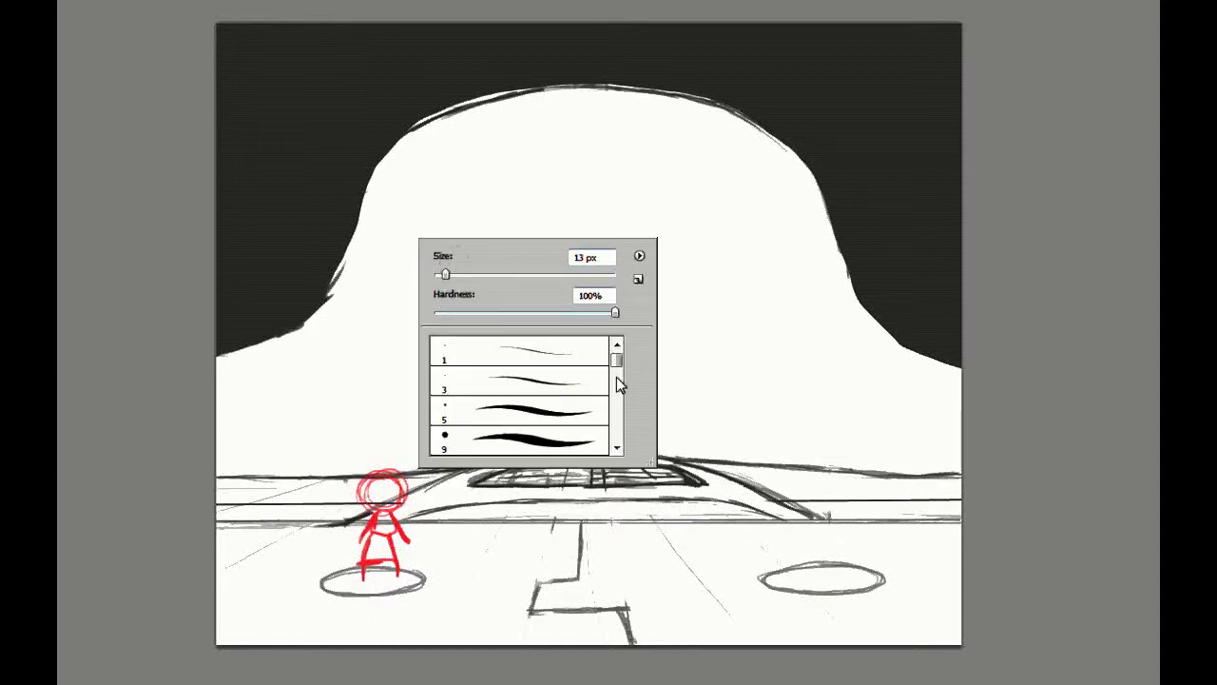
drag(617, 345, 616, 375)
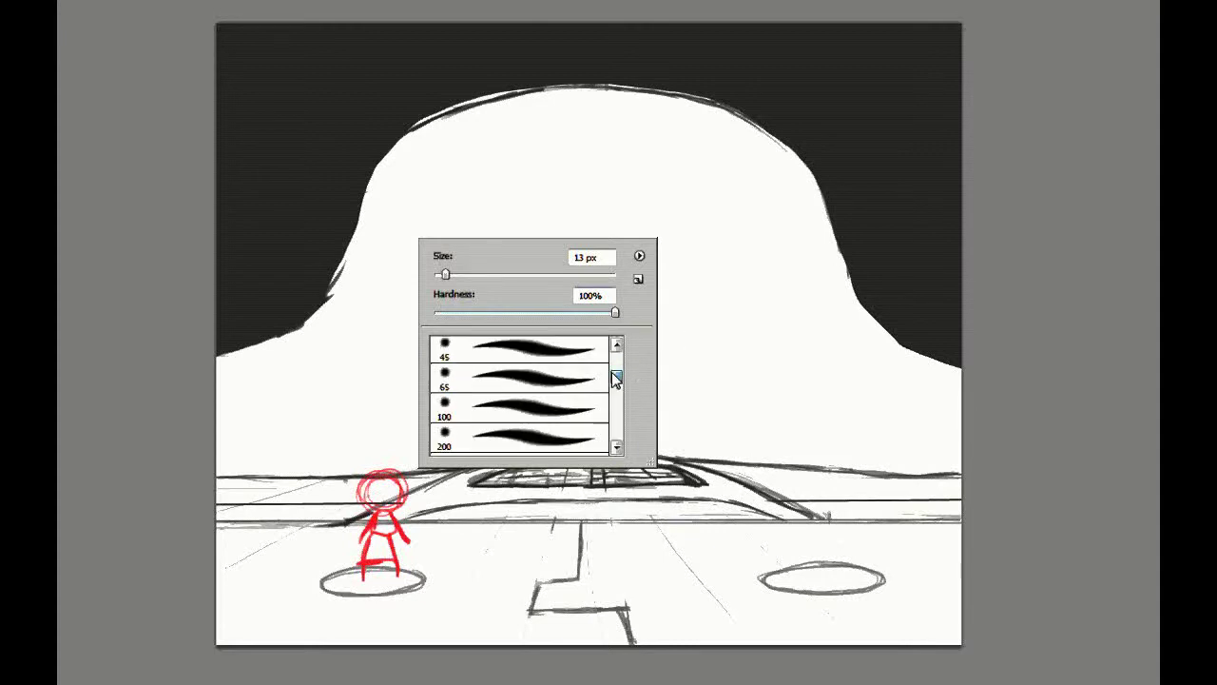
drag(616, 375, 616, 381)
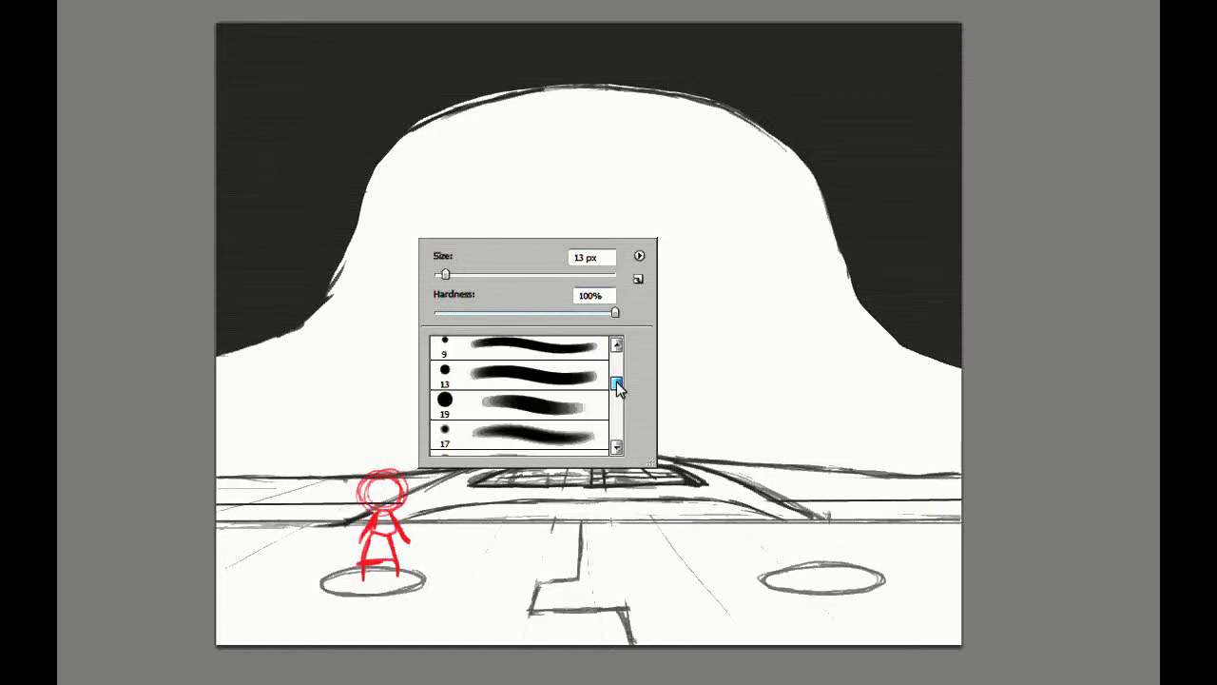
click(519, 426)
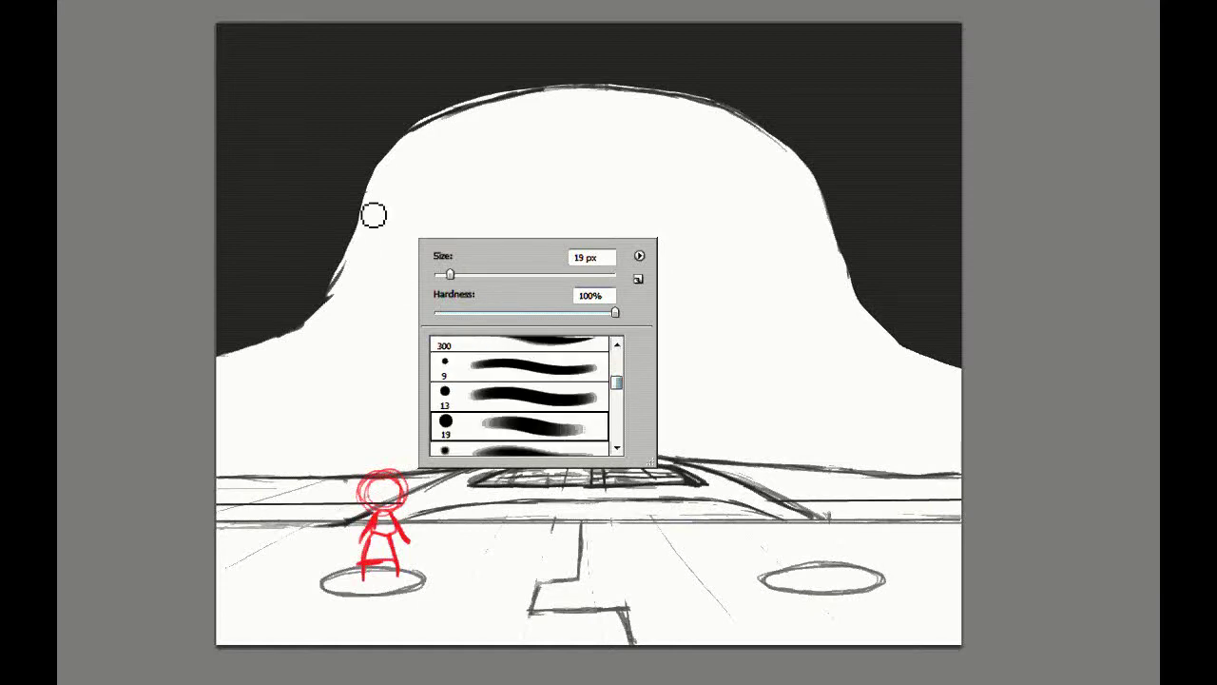
mouse_move(374, 216)
mouse_down()
mouse_move(341, 301)
mouse_move(286, 344)
mouse_move(333, 304)
mouse_up()
Paint white over the upper-left and lower-left opening marks, and smooth the right edge dark
mouse_move(419, 145)
mouse_down()
mouse_move(475, 112)
mouse_move(564, 98)
mouse_move(424, 152)
mouse_move(466, 119)
mouse_move(380, 180)
mouse_move(418, 150)
mouse_move(366, 262)
mouse_move(376, 142)
mouse_move(475, 133)
mouse_move(380, 181)
mouse_move(533, 100)
mouse_up()
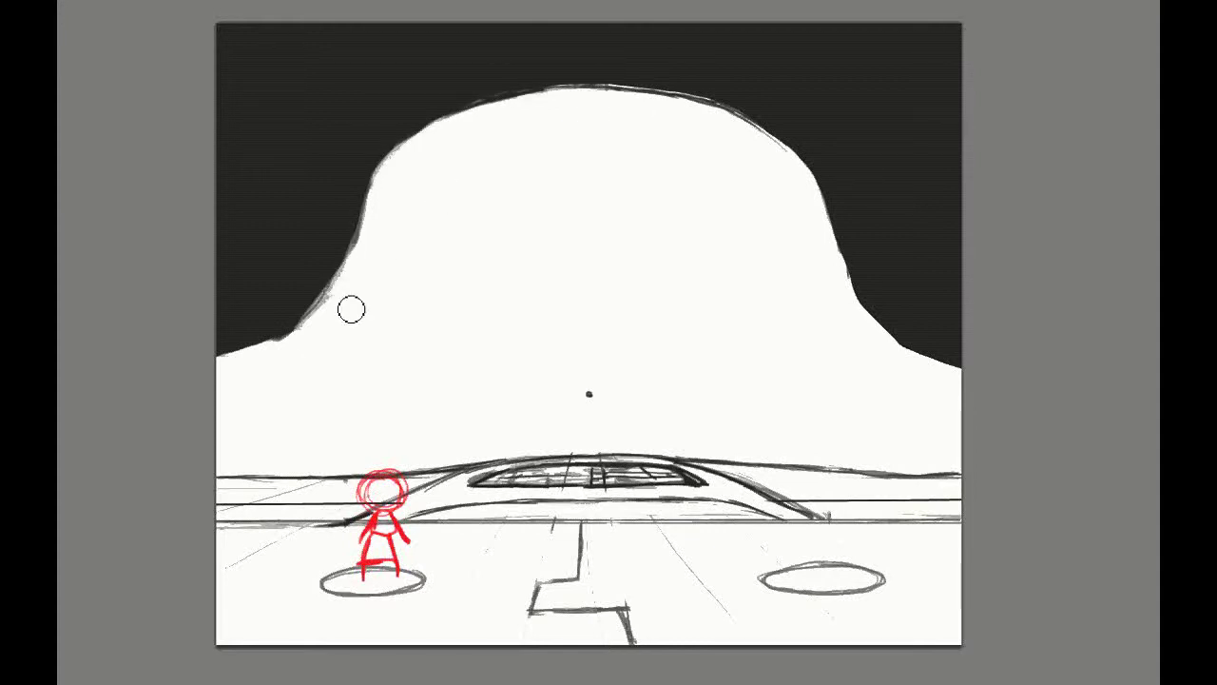
mouse_move(343, 305)
mouse_down()
mouse_move(286, 338)
mouse_move(298, 356)
mouse_up()
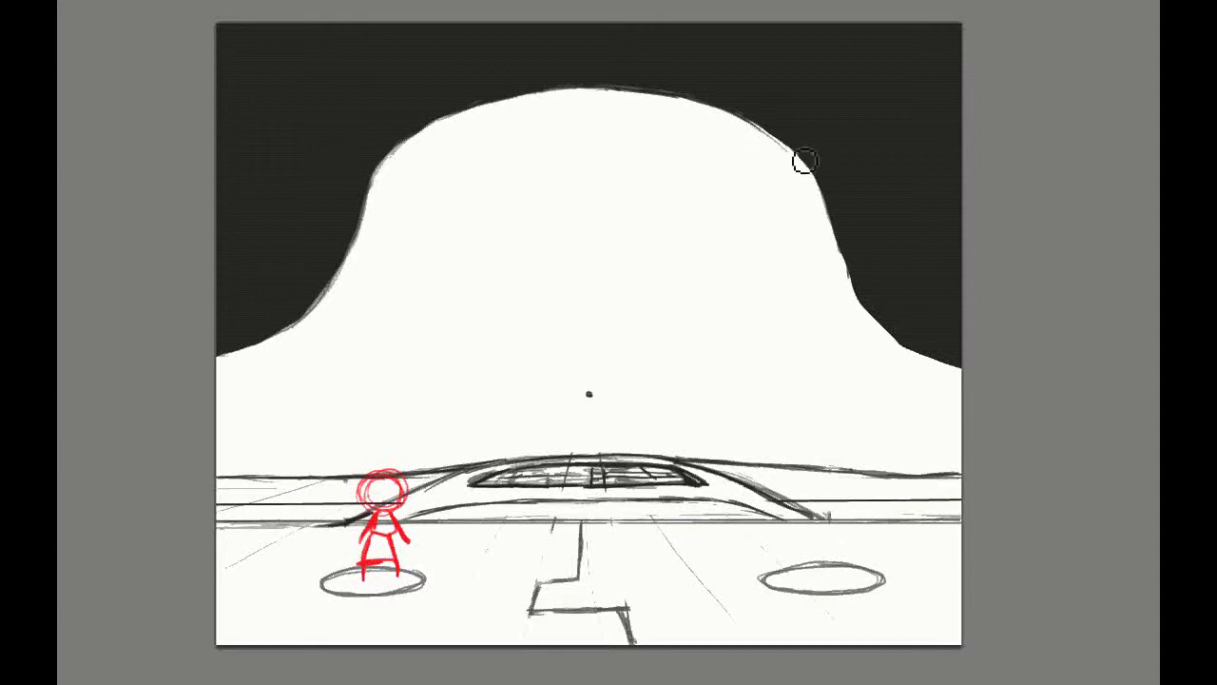
mouse_move(828, 184)
mouse_down()
mouse_move(857, 256)
mouse_move(958, 373)
mouse_up()
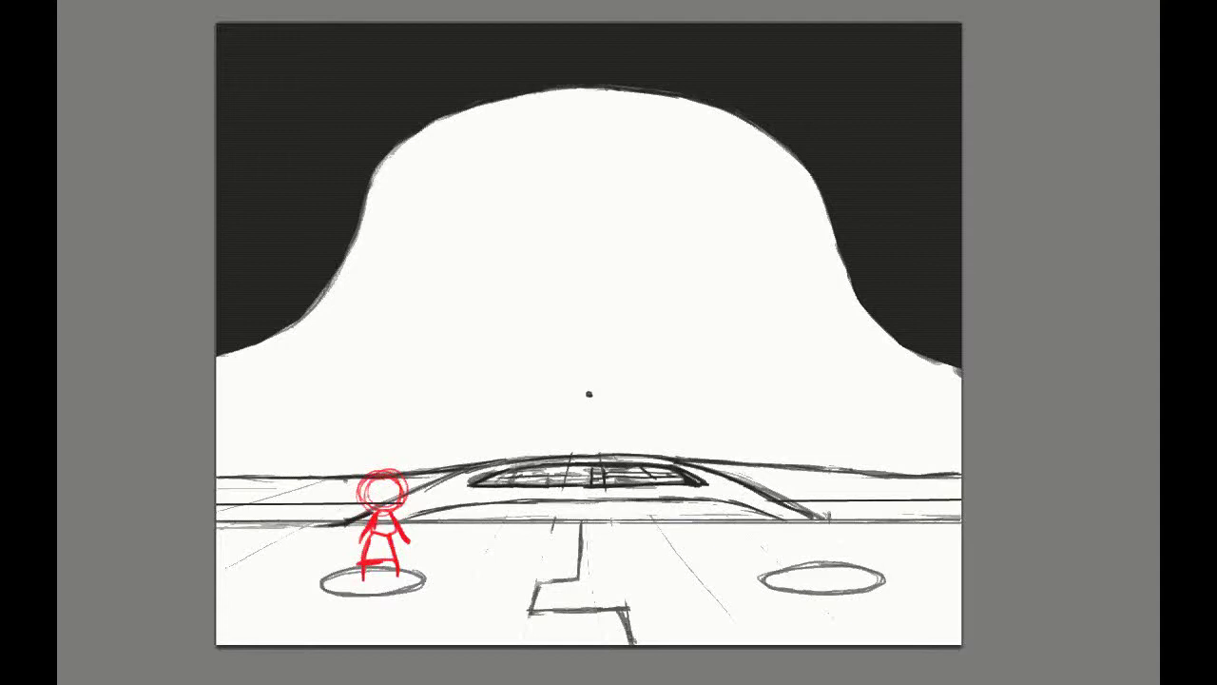
Show the wall linework, then darken the right gap, upper ground line, and bottom edges
key(ctrl+shift+z)
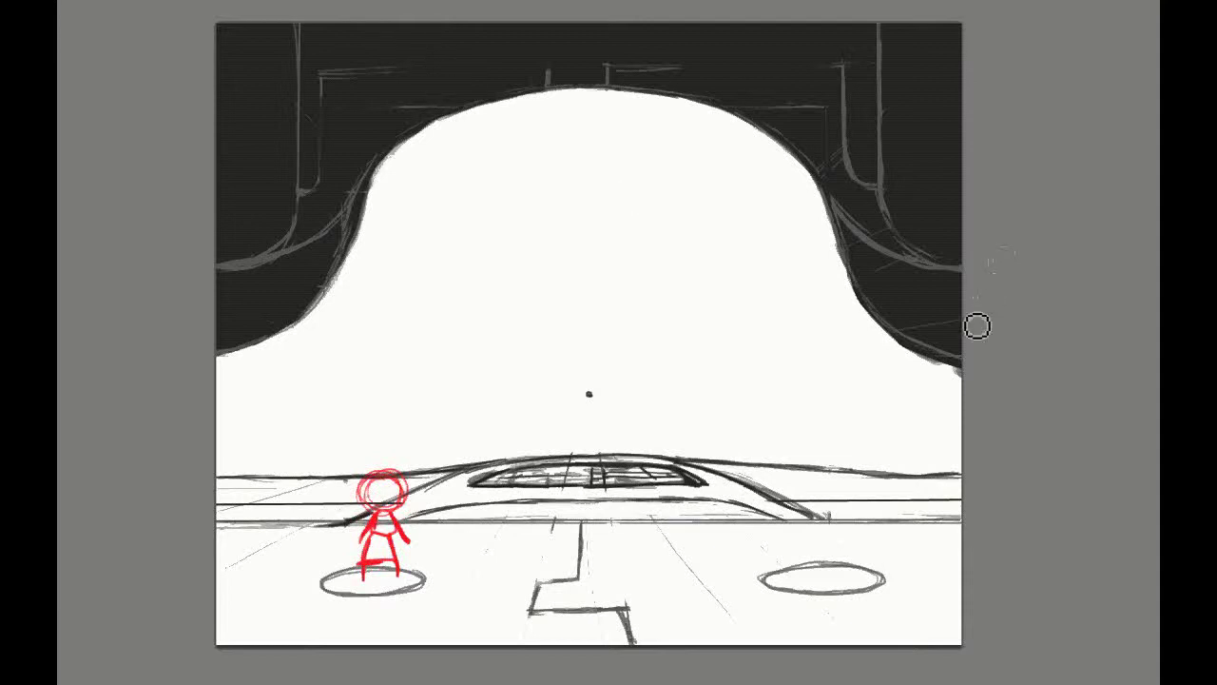
drag(951, 342, 955, 361)
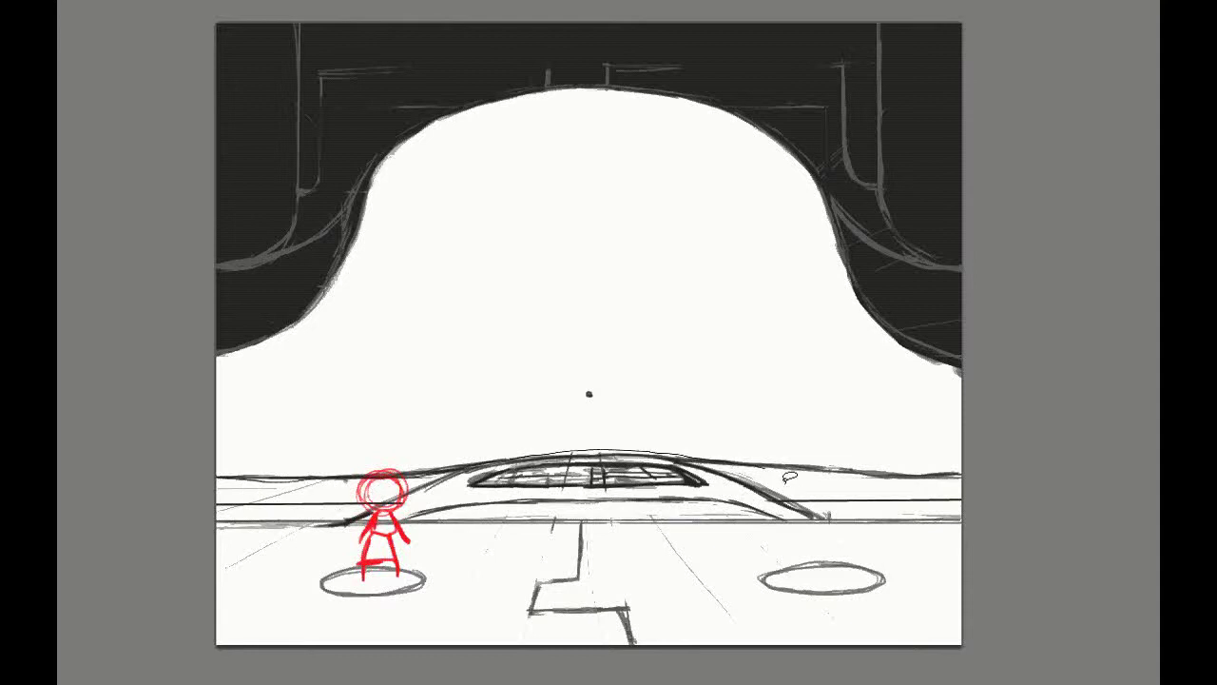
drag(789, 477, 983, 473)
mouse_move(963, 571)
mouse_down()
mouse_move(219, 644)
mouse_move(216, 504)
mouse_move(200, 487)
mouse_up()
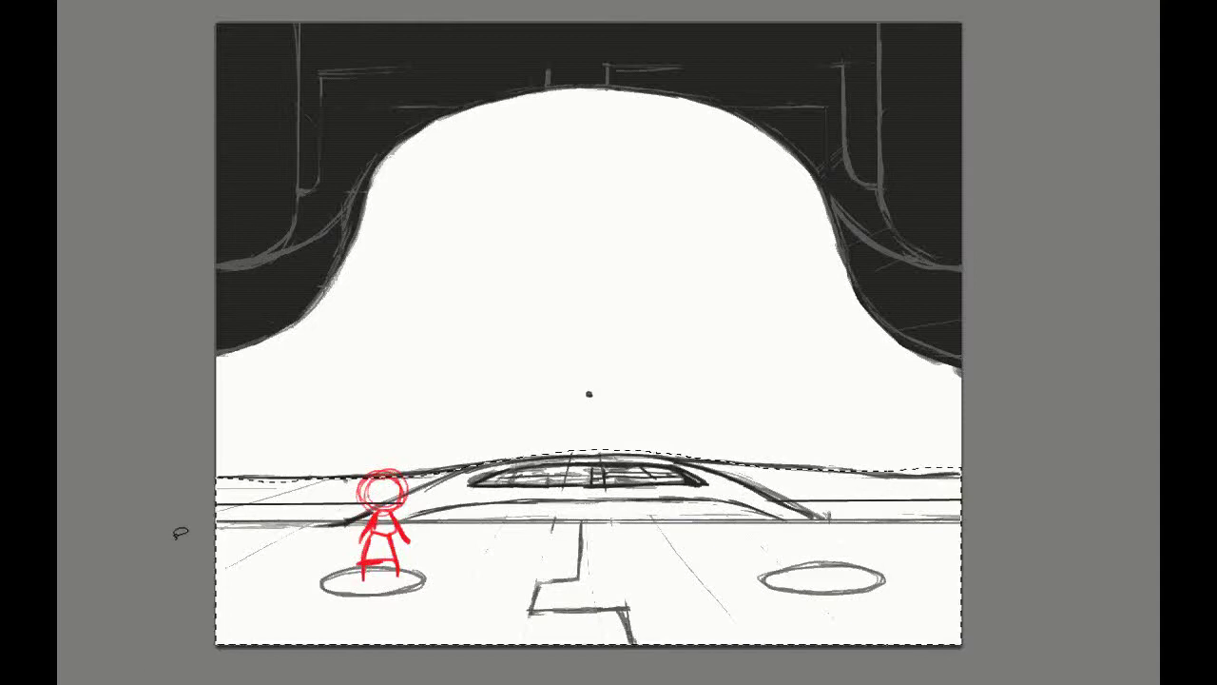
Fill the ground selection dark gray, deselect, and sharpen the right horizon edge
click(275, 568)
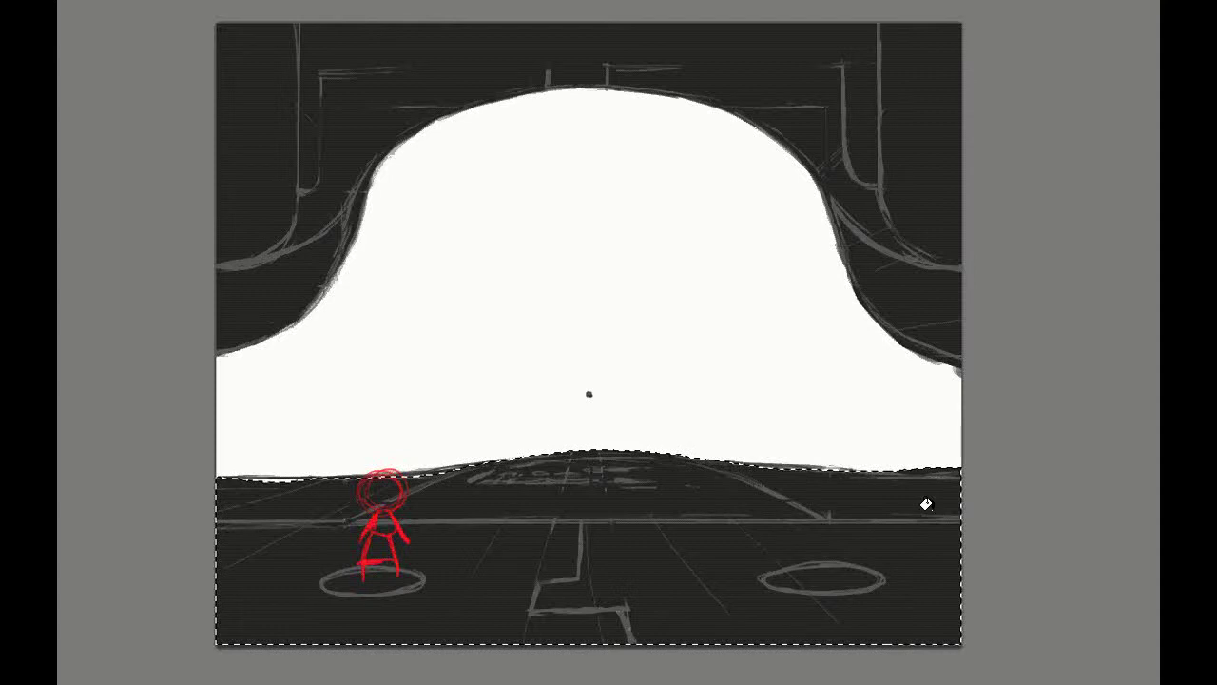
click(502, 394)
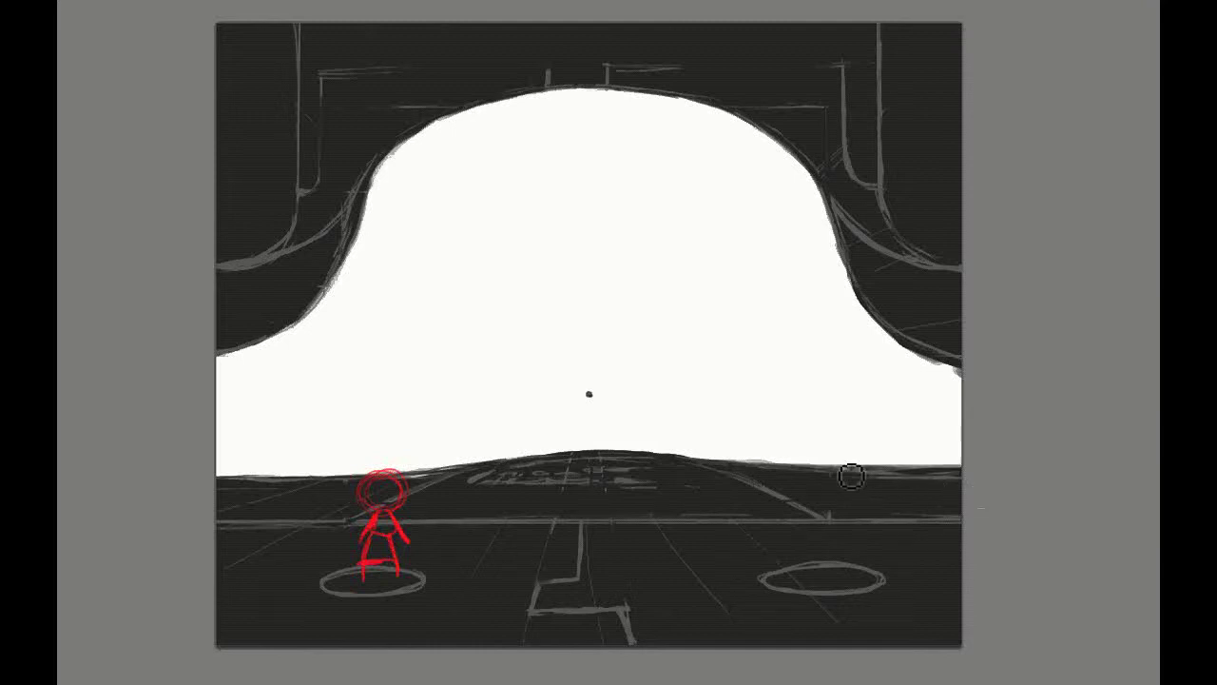
drag(837, 471, 958, 468)
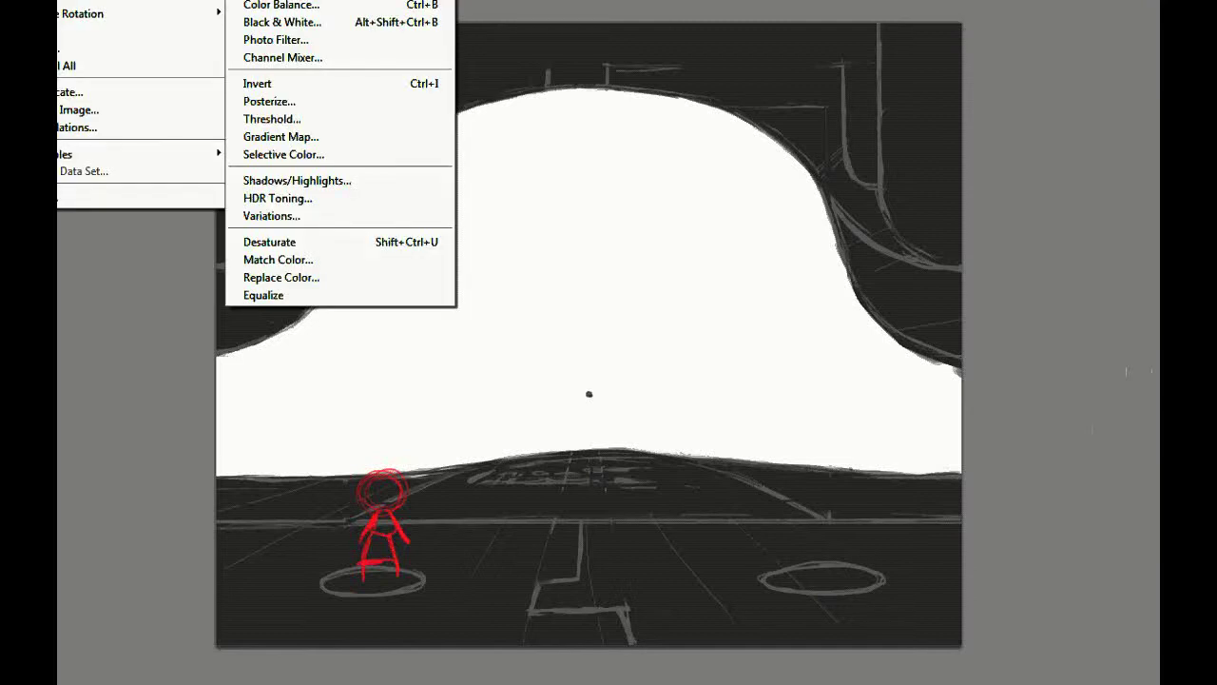
Brighten the linework via Brightness/Contrast and apply, then set Brightness to about -52
click(286, 2)
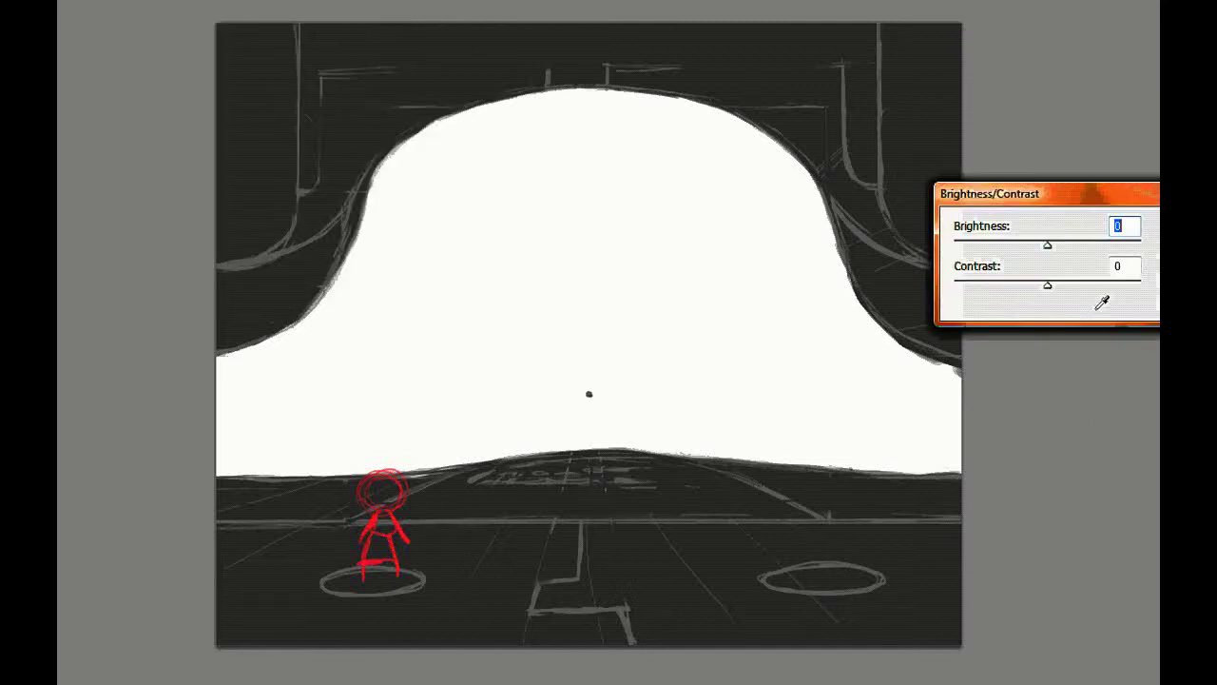
mouse_move(1048, 246)
mouse_down()
mouse_move(1095, 247)
mouse_move(1078, 247)
mouse_up()
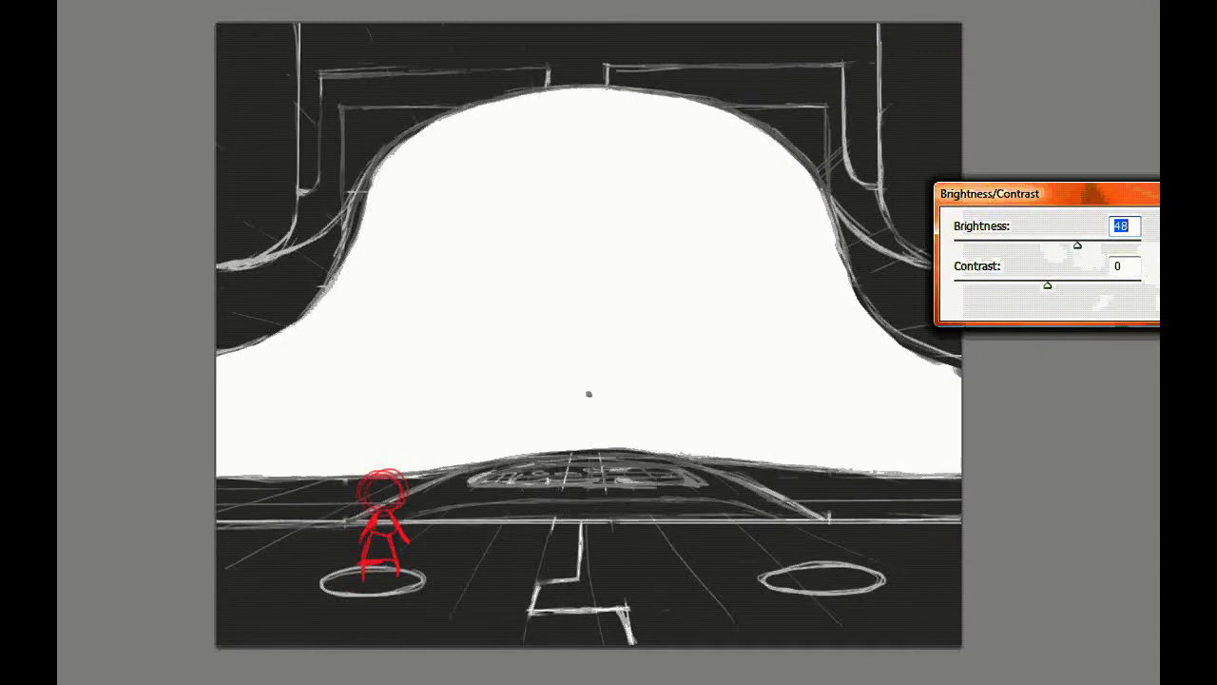
key(Return)
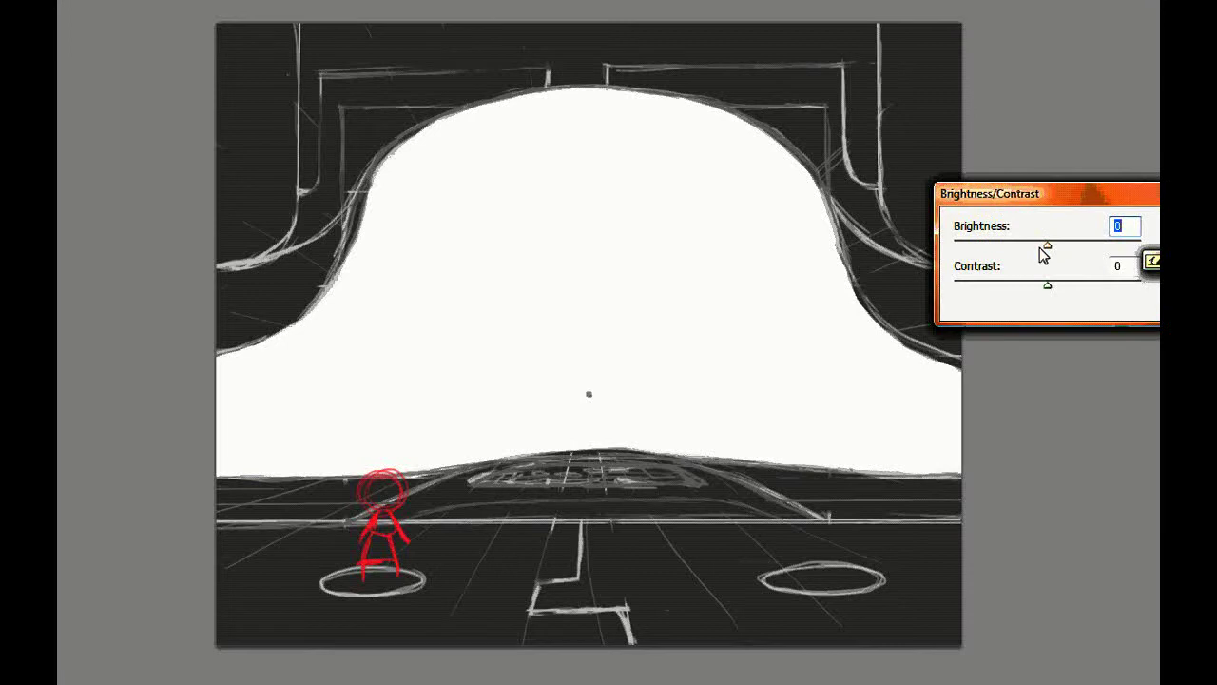
drag(1047, 246, 982, 249)
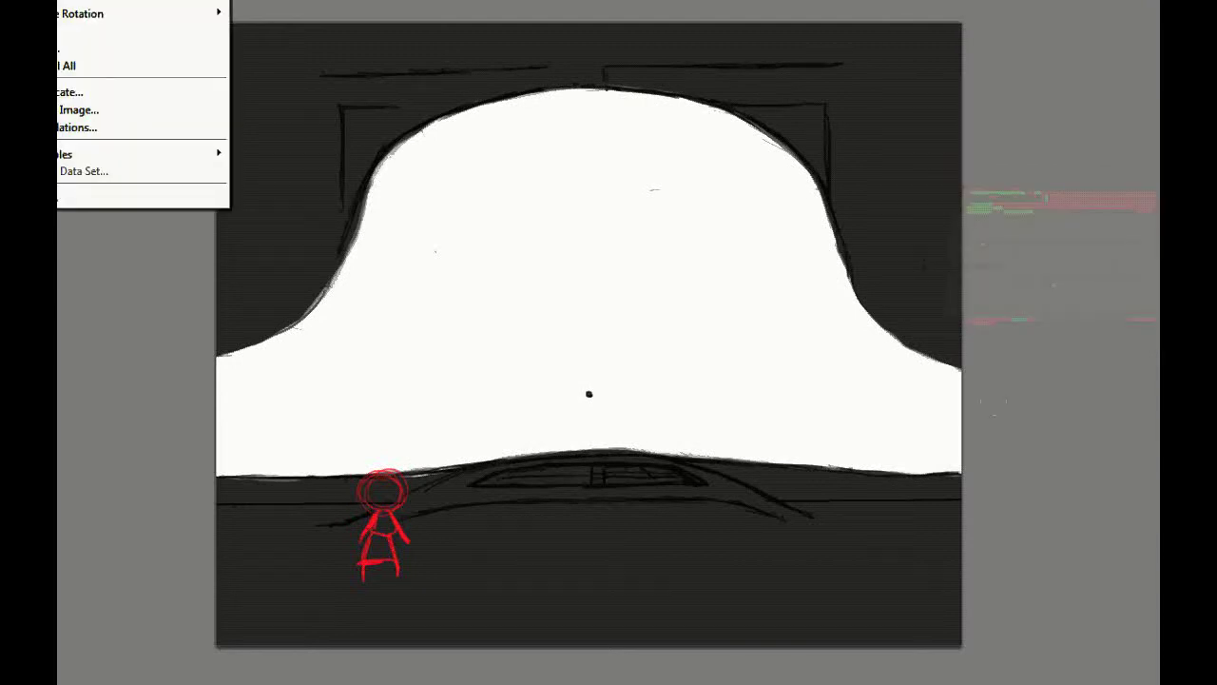
Raise Brightness in Brightness/Contrast to lighten the dark surround to an even mid-gray
click(143, 13)
click(286, 48)
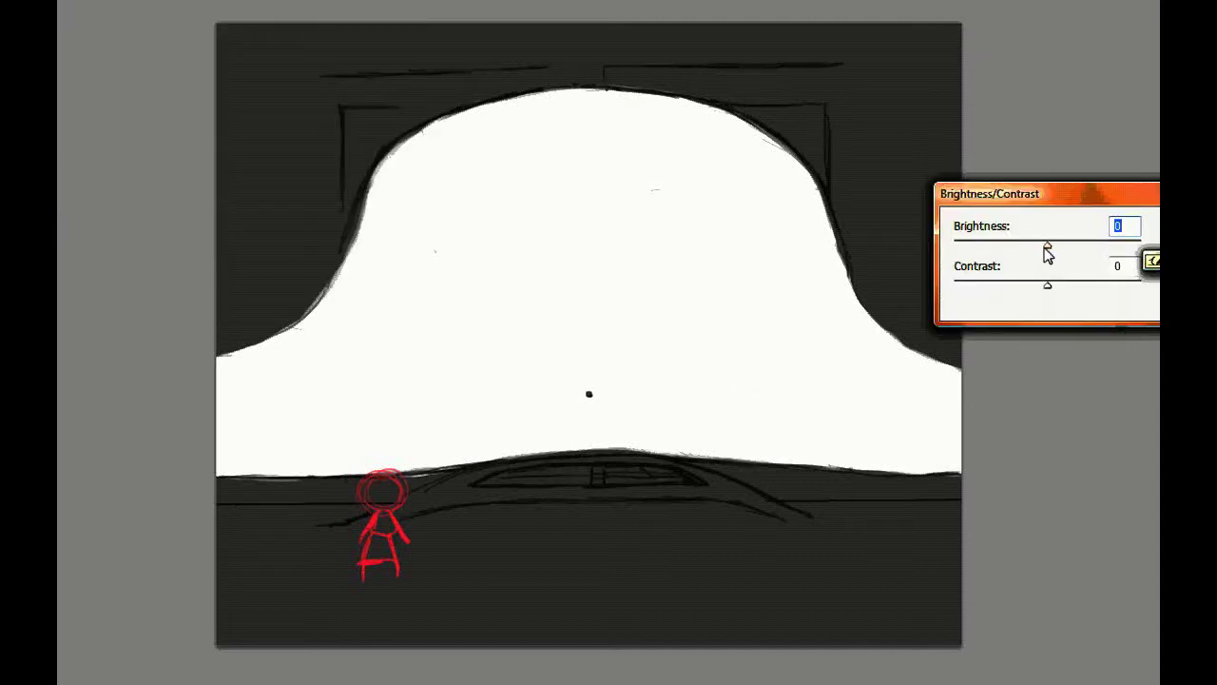
drag(1047, 250, 1104, 249)
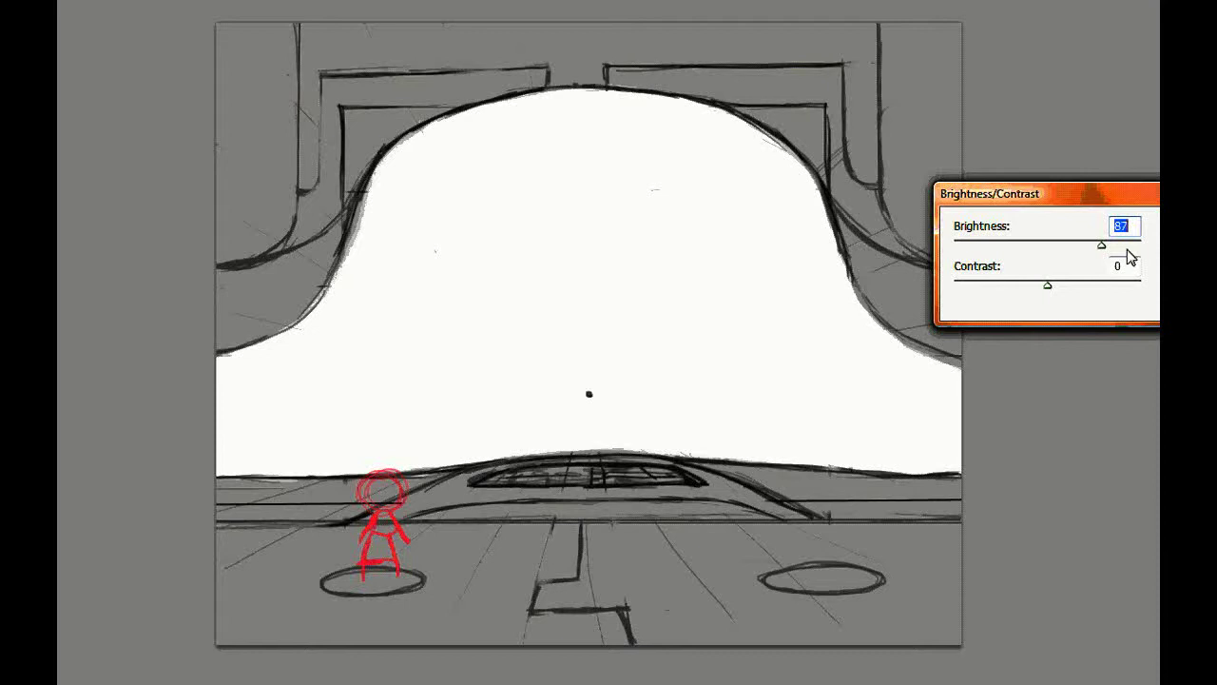
drag(1104, 249, 1124, 250)
key(Escape)
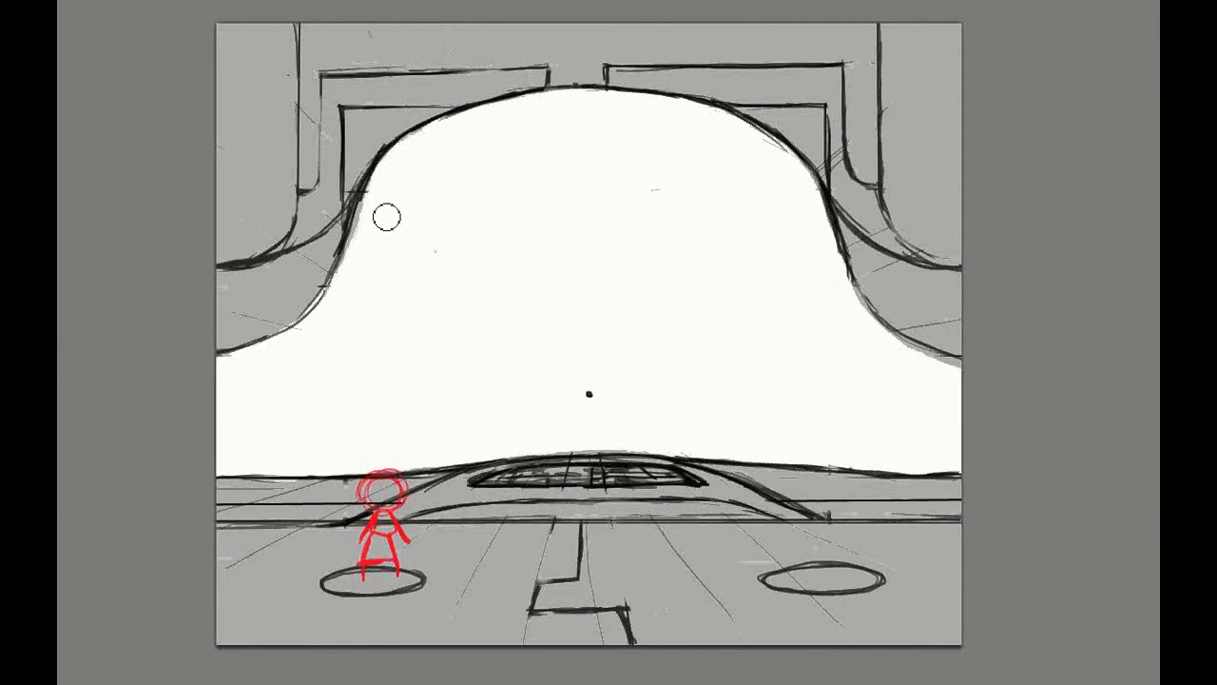
Erase the stray double lines along the dome's left and right curves, undoing the last stroke
drag(380, 204, 347, 285)
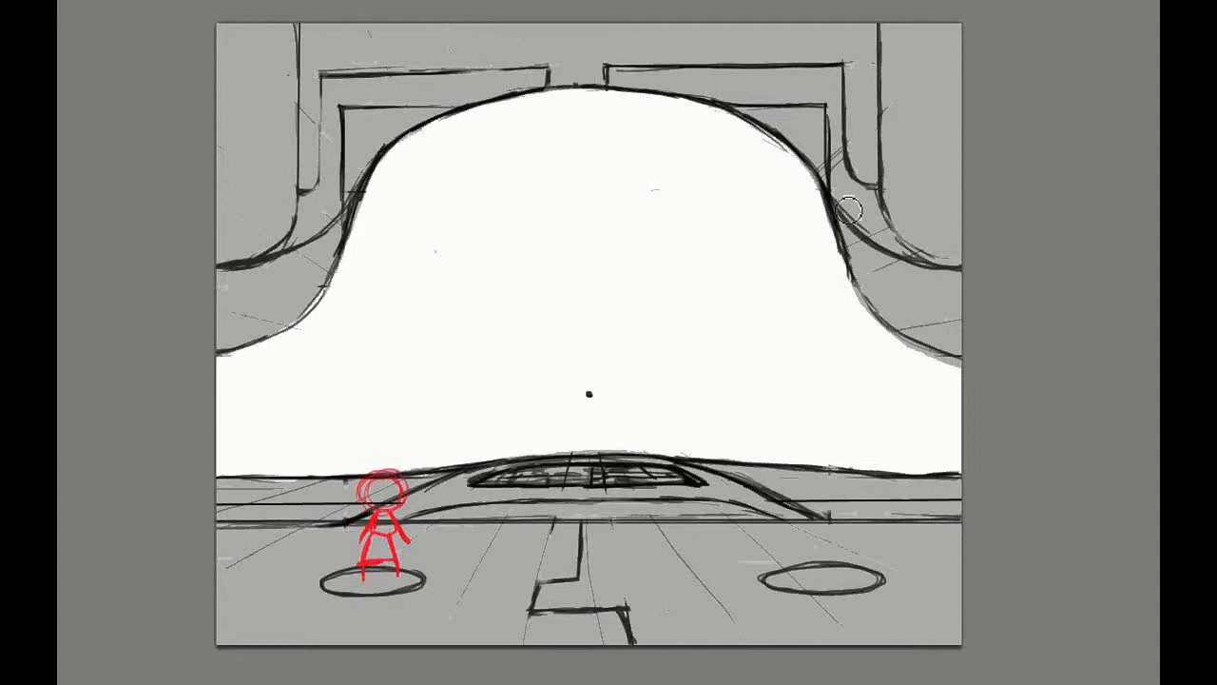
drag(826, 204, 856, 299)
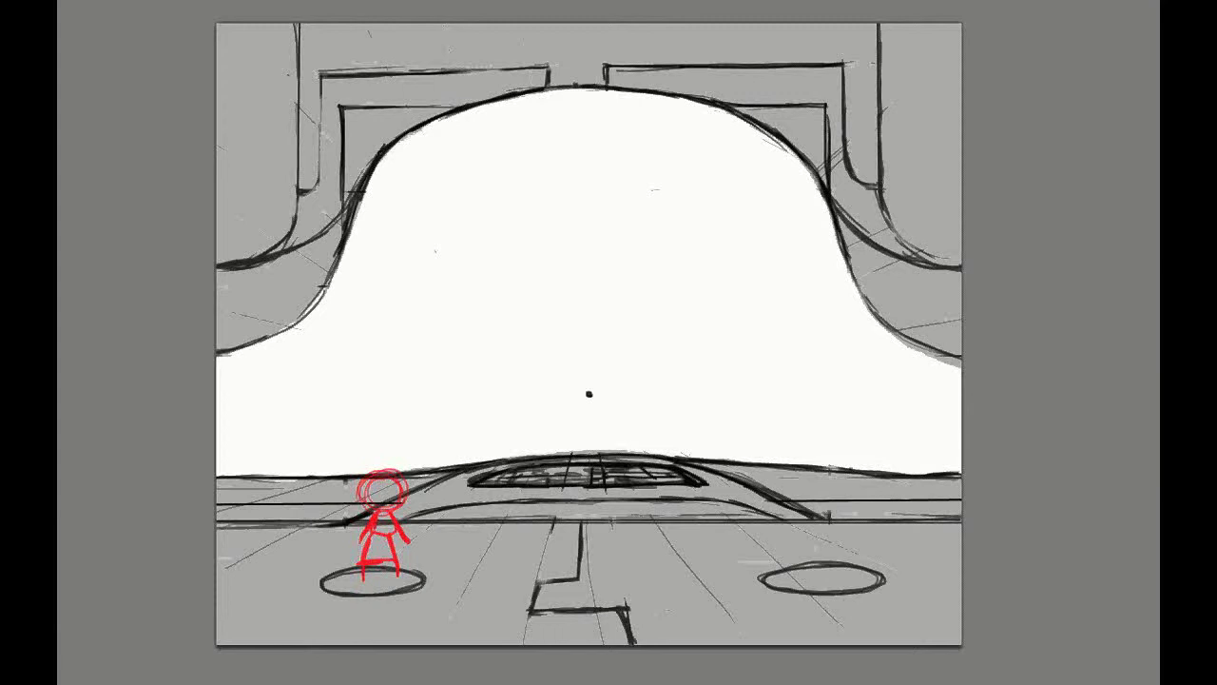
key(ctrl+z)
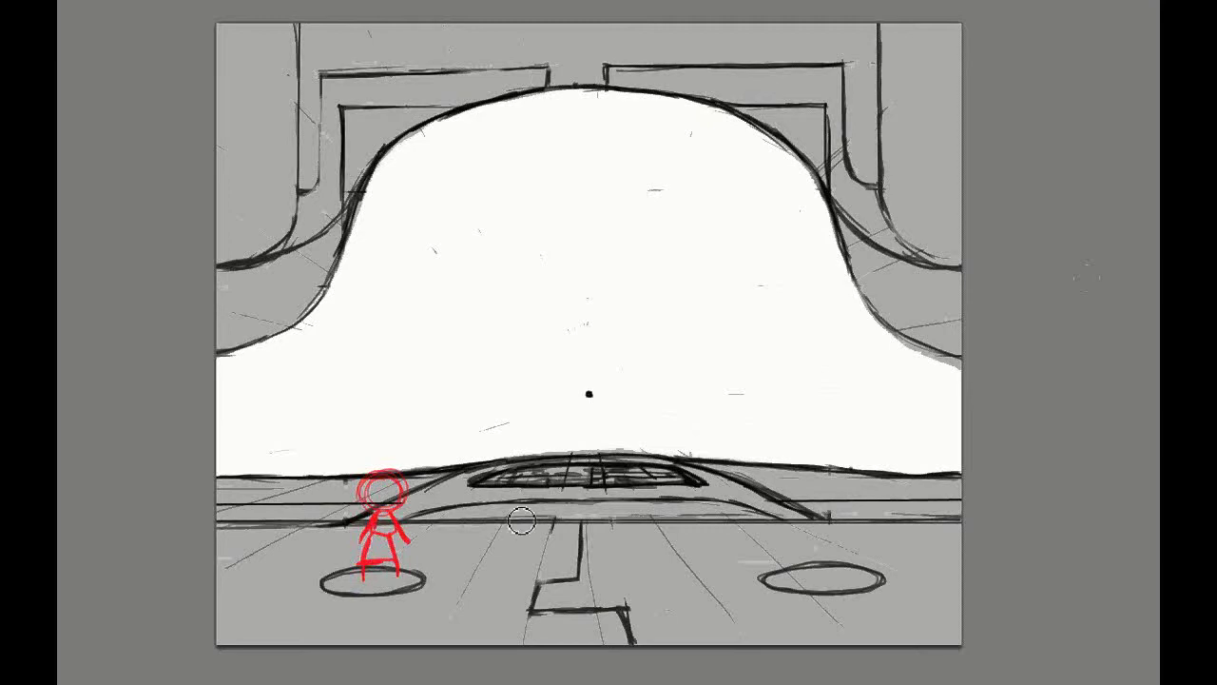
scroll(529, 533, up, 2)
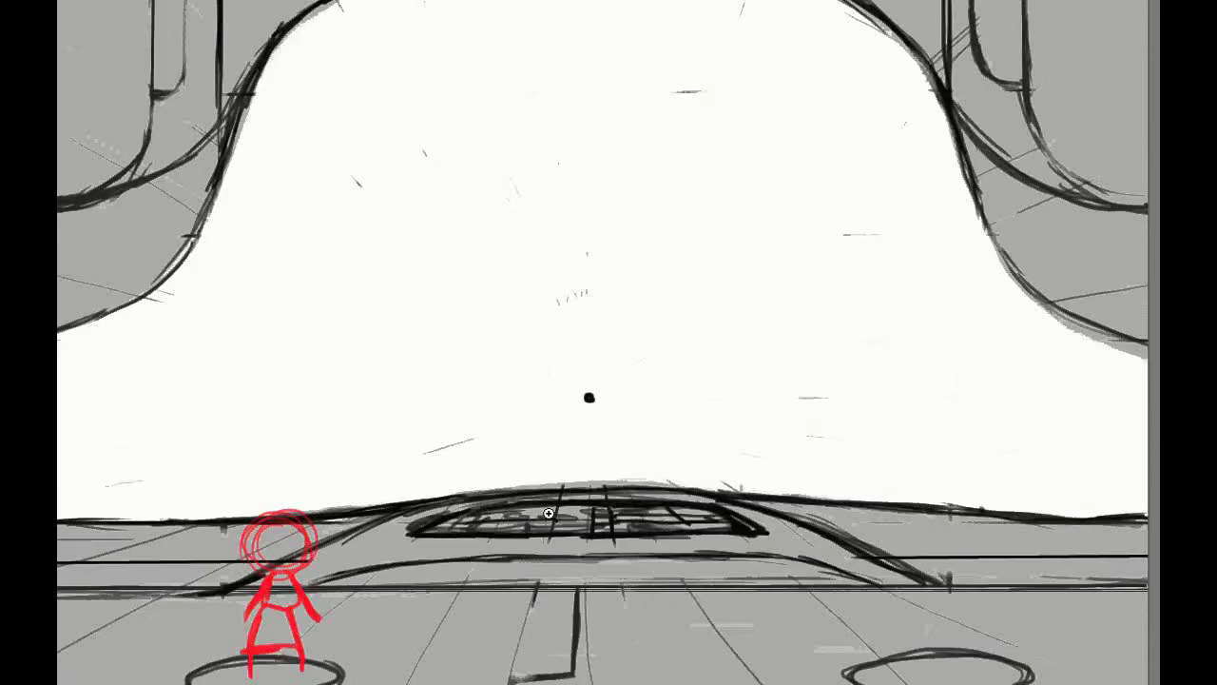
Set the brush size and paint a white highlight along the floor grate's lower edge
right_click(618, 486)
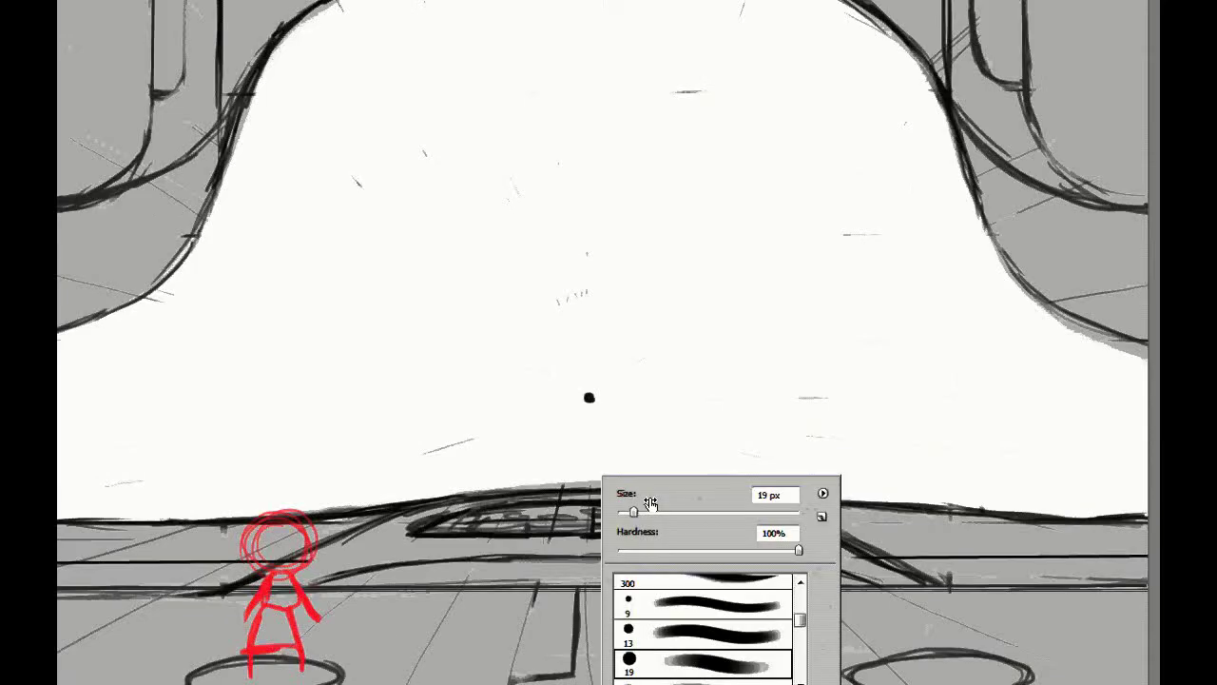
click(411, 562)
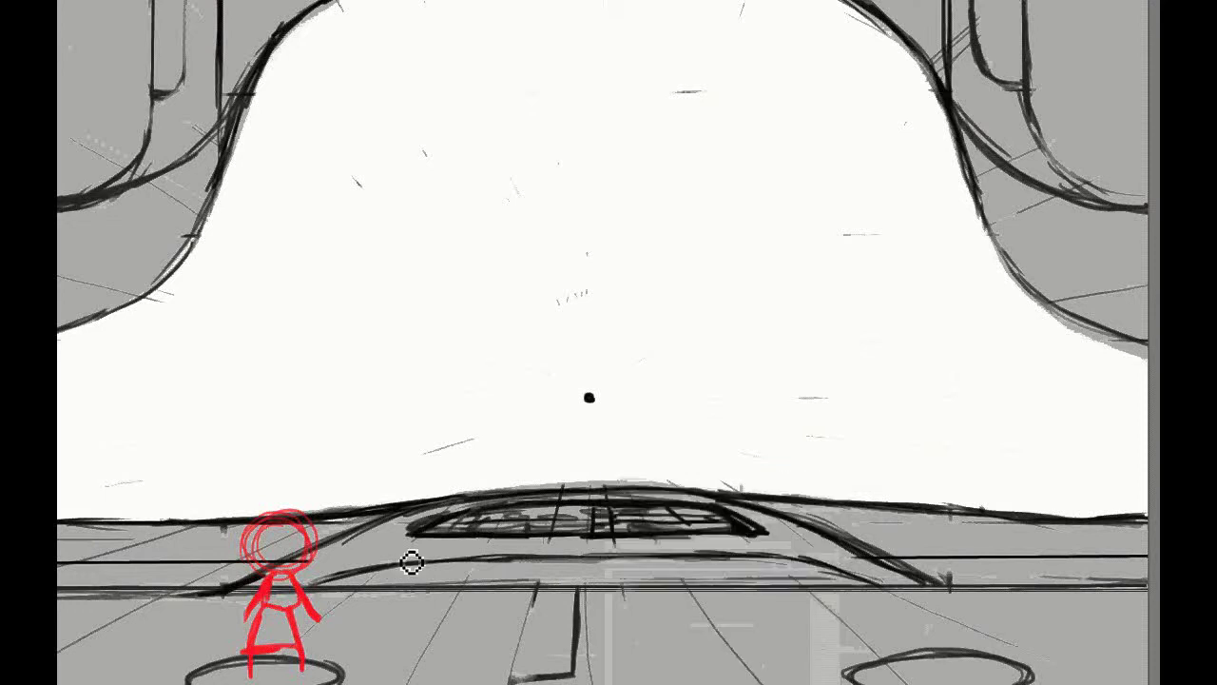
drag(390, 538, 504, 547)
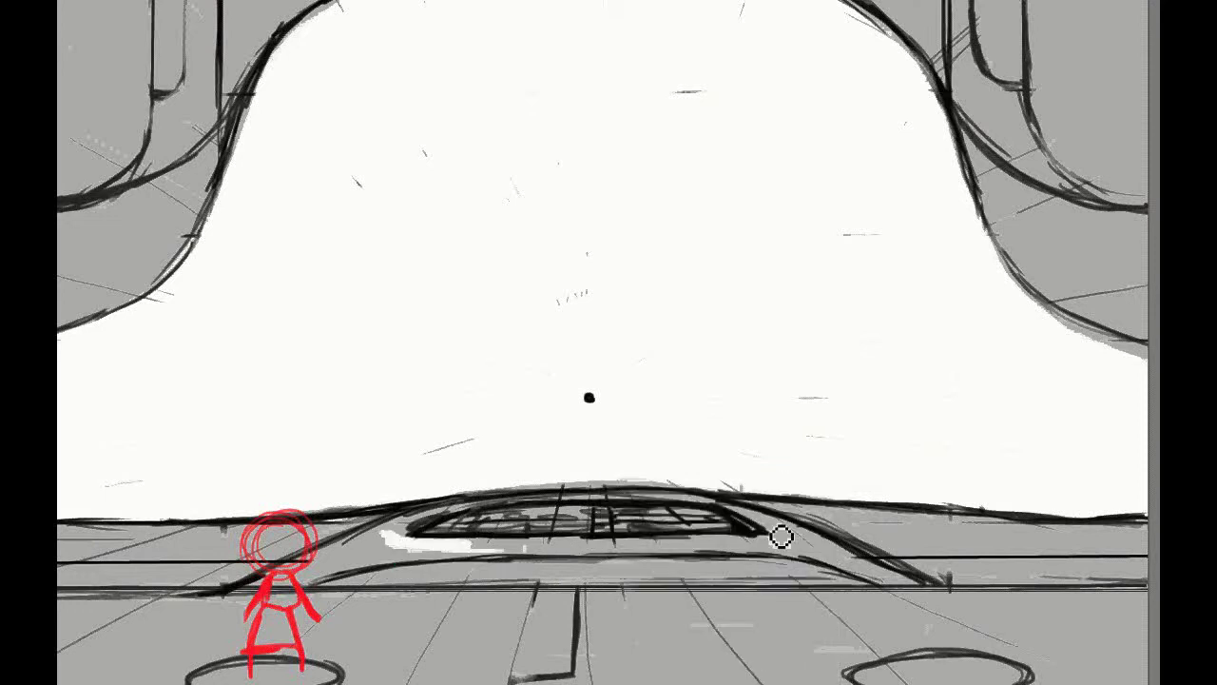
drag(780, 538, 608, 549)
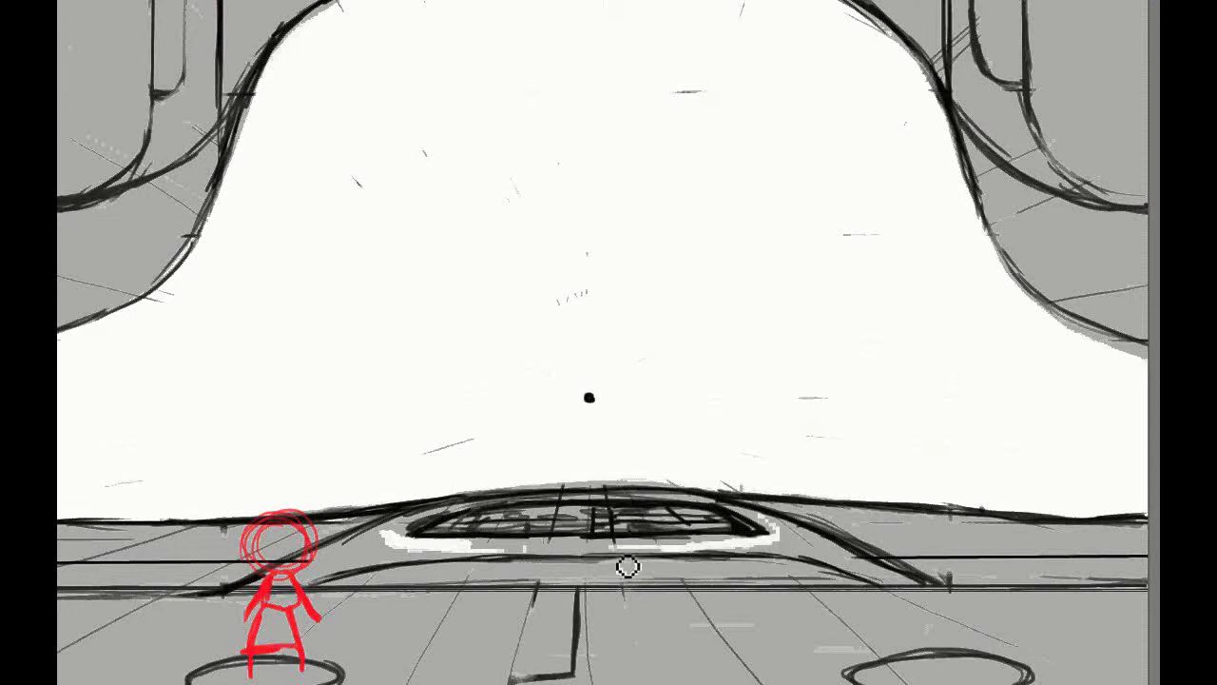
drag(523, 546, 713, 542)
Wrap the white highlight around the grate's ends and top edge, then bring up the Skype call
mouse_move(407, 552)
mouse_down()
mouse_move(385, 540)
mouse_move(426, 534)
mouse_move(395, 542)
mouse_up()
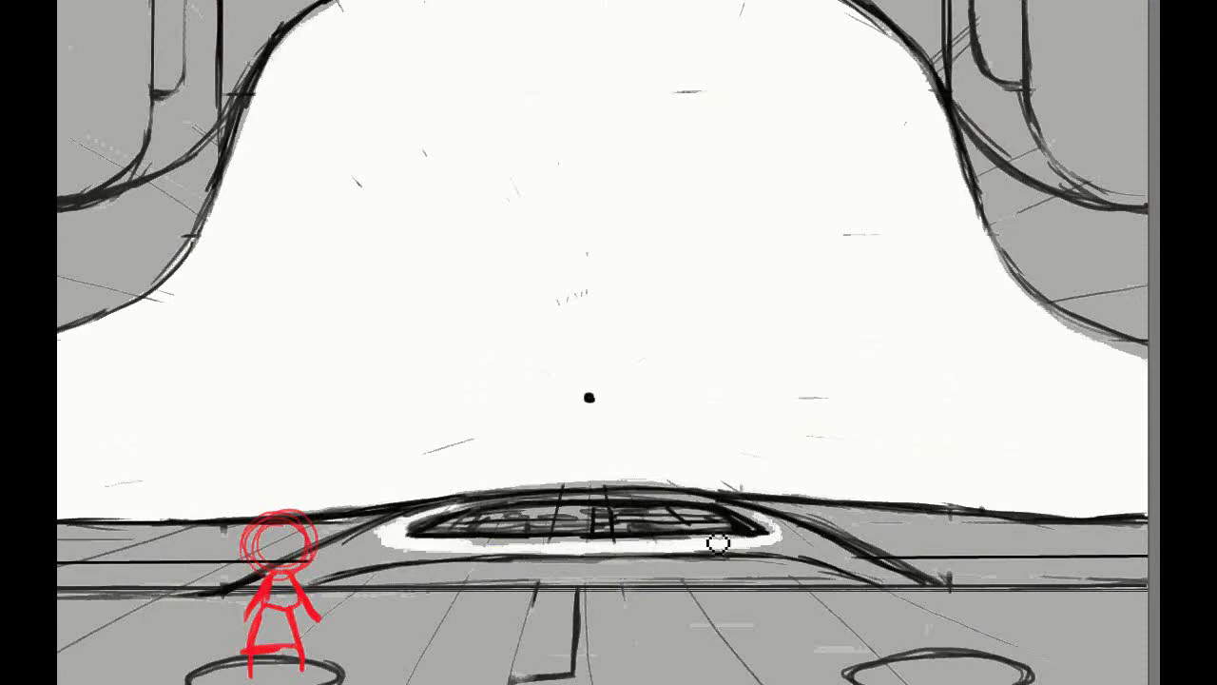
mouse_move(708, 547)
mouse_down()
mouse_move(752, 528)
mouse_move(666, 499)
mouse_up()
drag(742, 500, 637, 497)
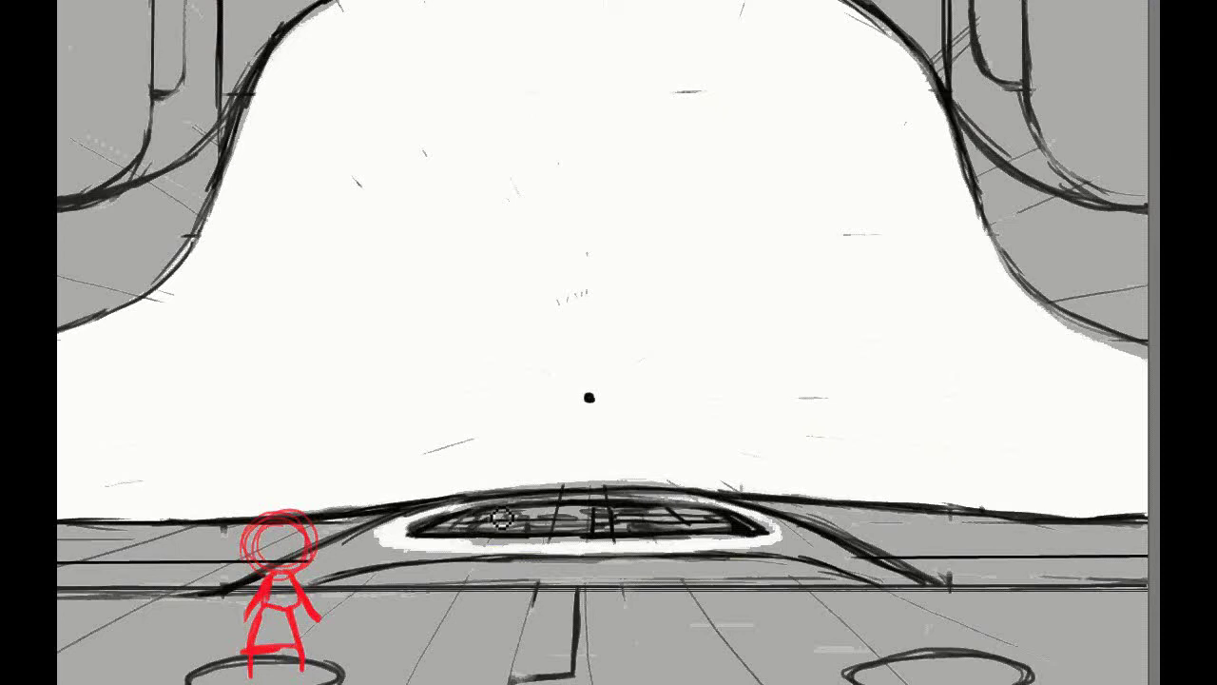
mouse_move(561, 502)
mouse_down()
mouse_move(447, 506)
mouse_move(458, 504)
mouse_up()
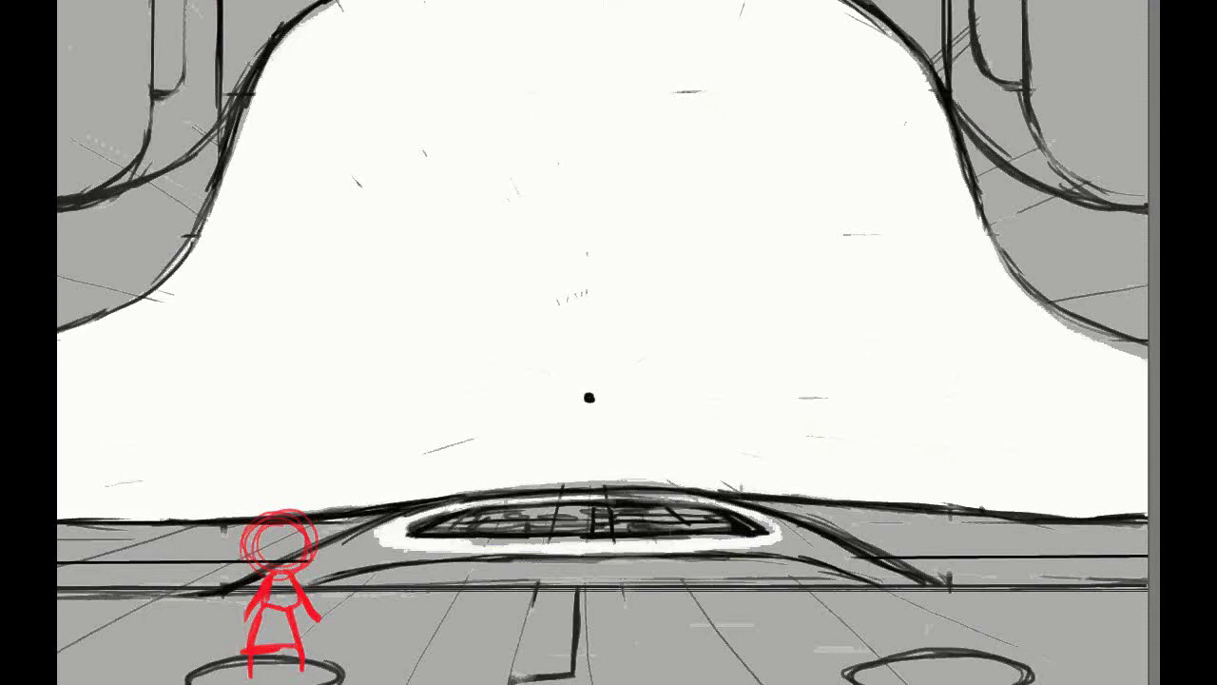
key(alt+Tab)
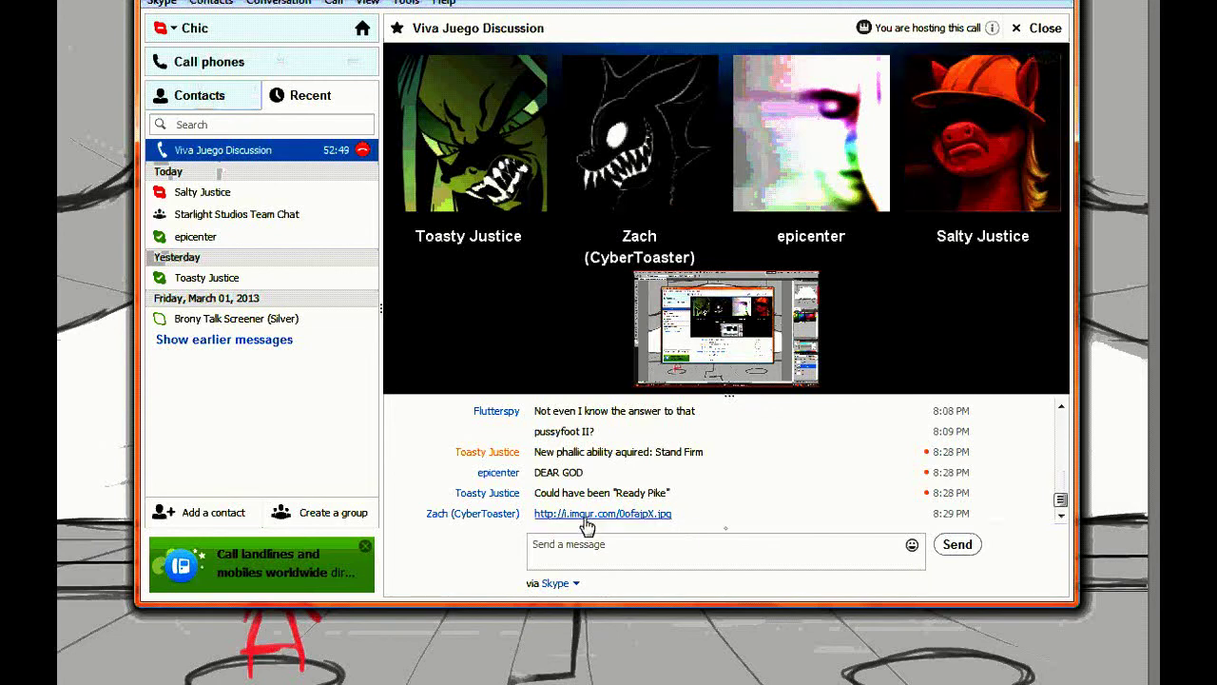
Open the imgur link shared in the Skype group chat in Firefox
click(587, 518)
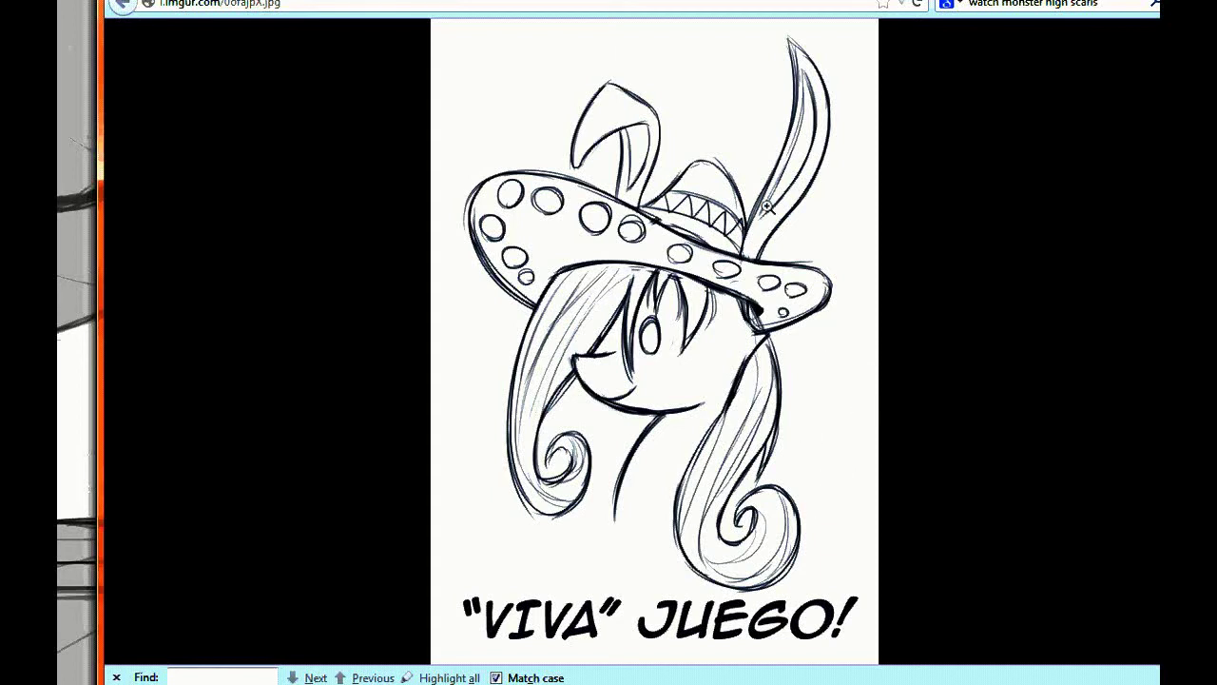
Enlarge the sombrero pony sketch to full size in Firefox
click(689, 397)
scroll(743, 285, down, 3)
scroll(731, 357, up, 1)
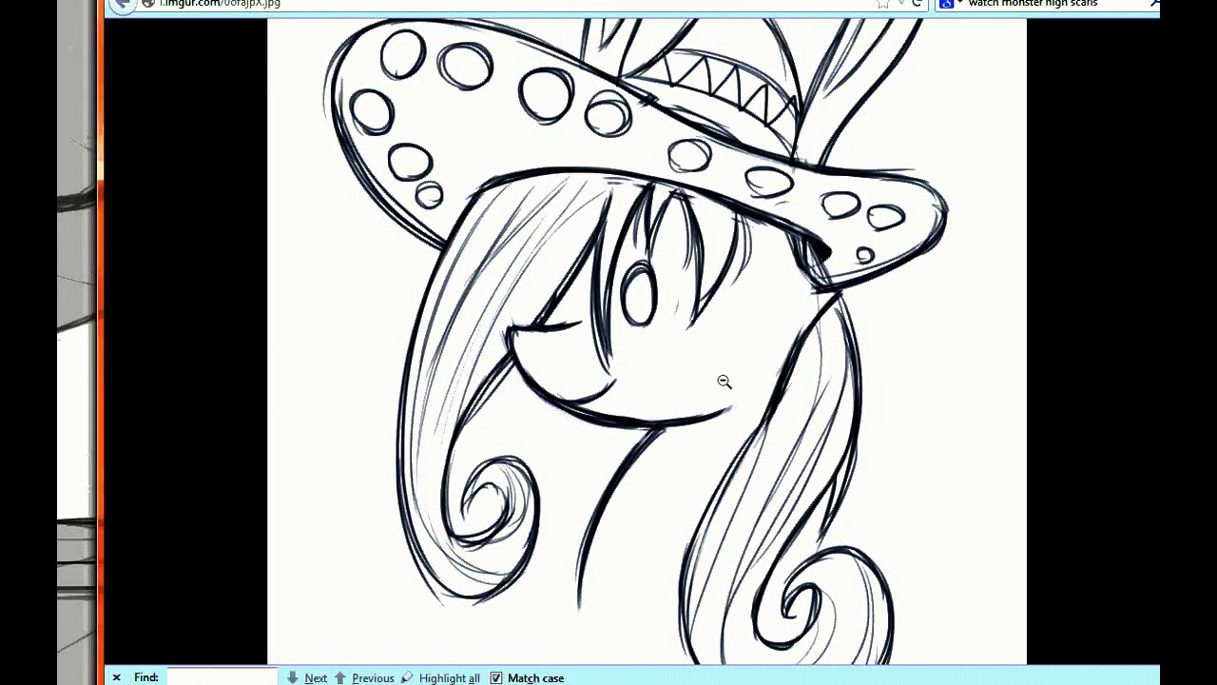
scroll(731, 357, up, 2)
scroll(703, 466, up, 1)
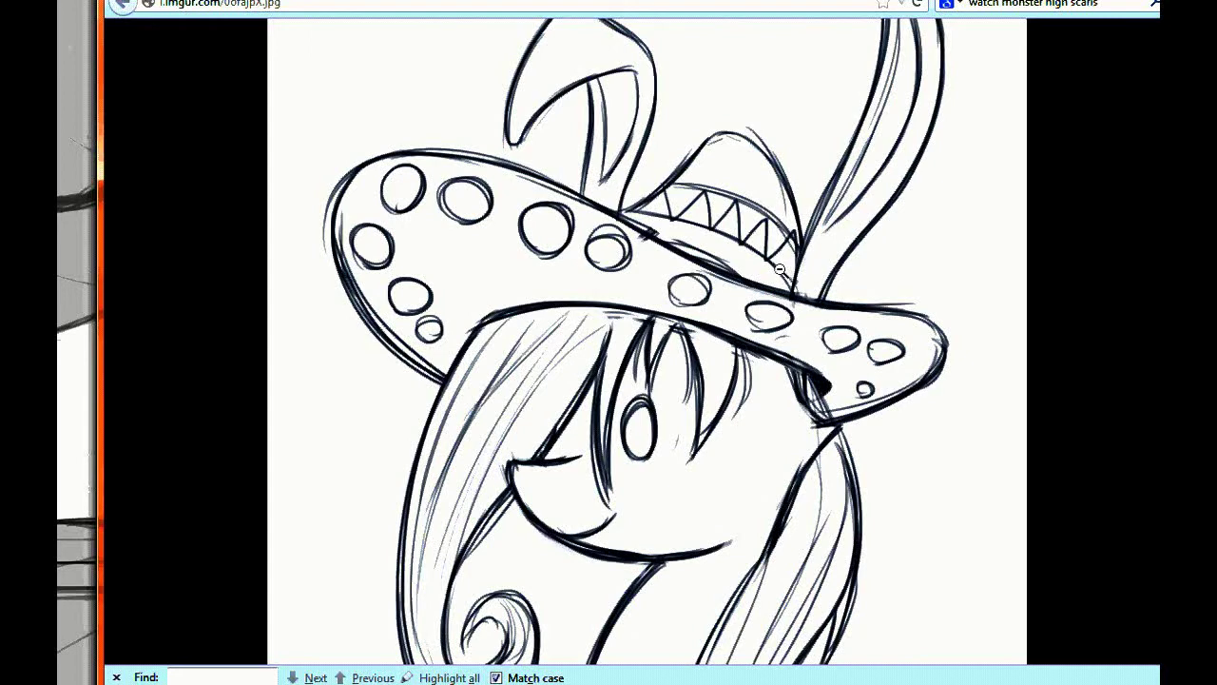